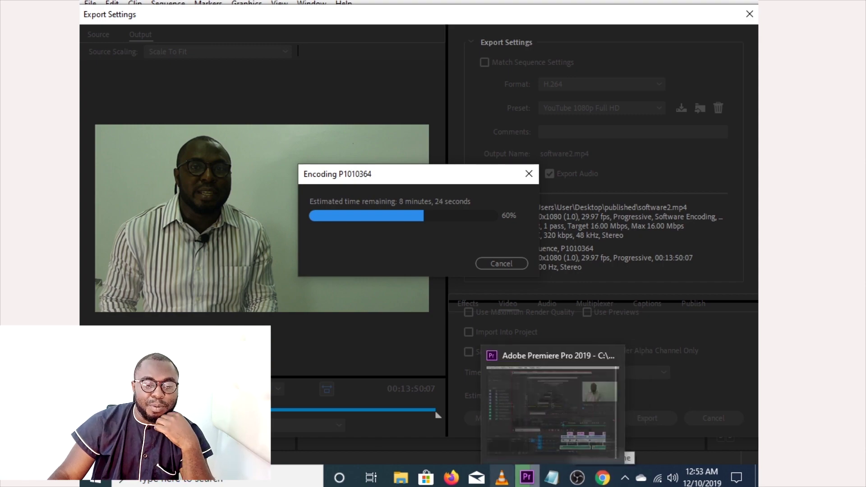
click(452, 481)
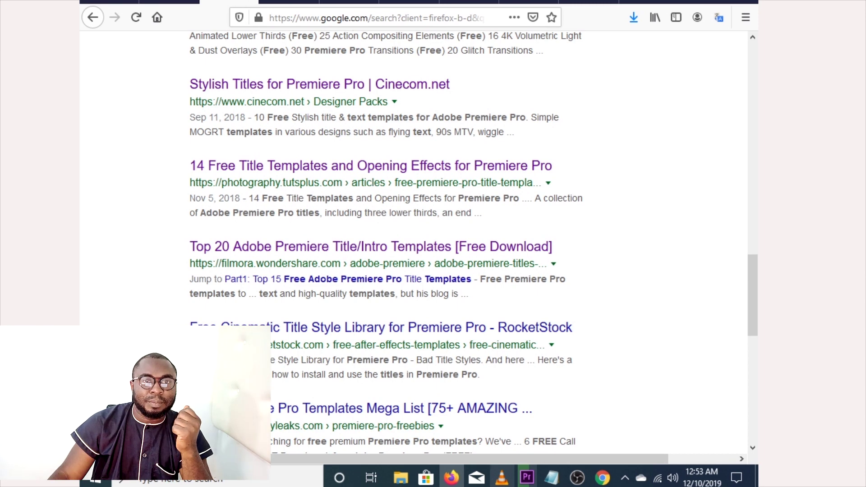
mouse_move(551, 477)
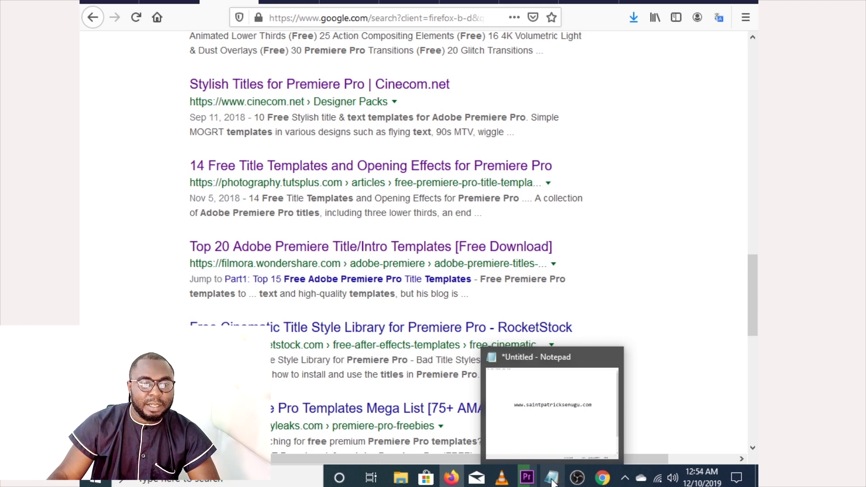
click(553, 479)
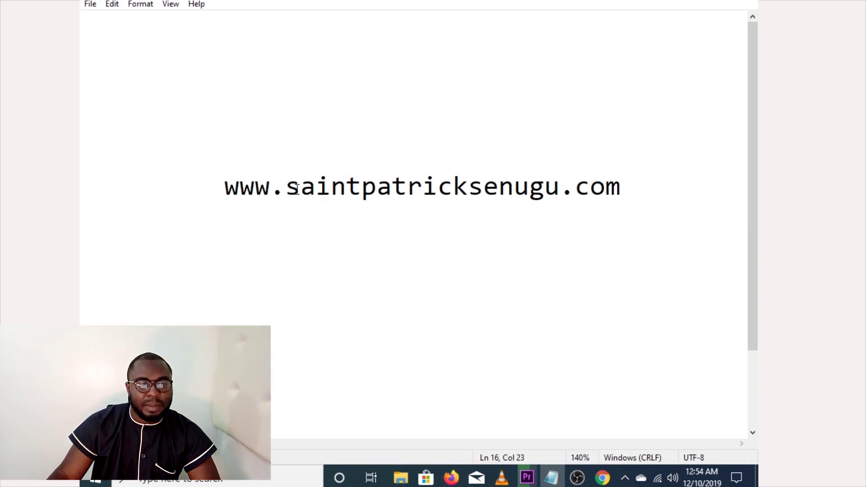
drag(288, 187, 620, 197)
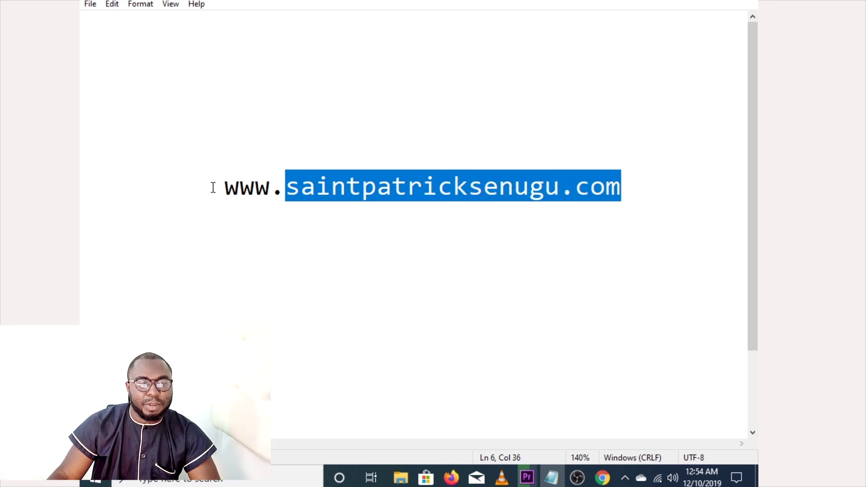
drag(211, 188, 619, 194)
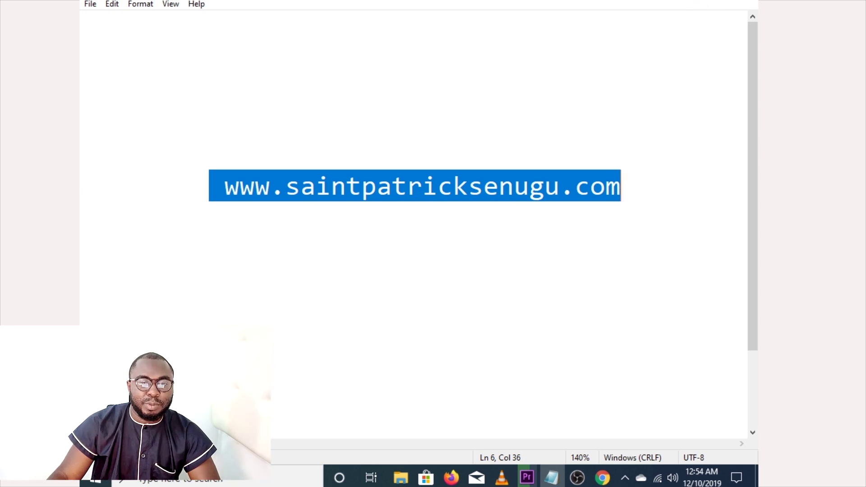
key(alt+Tab)
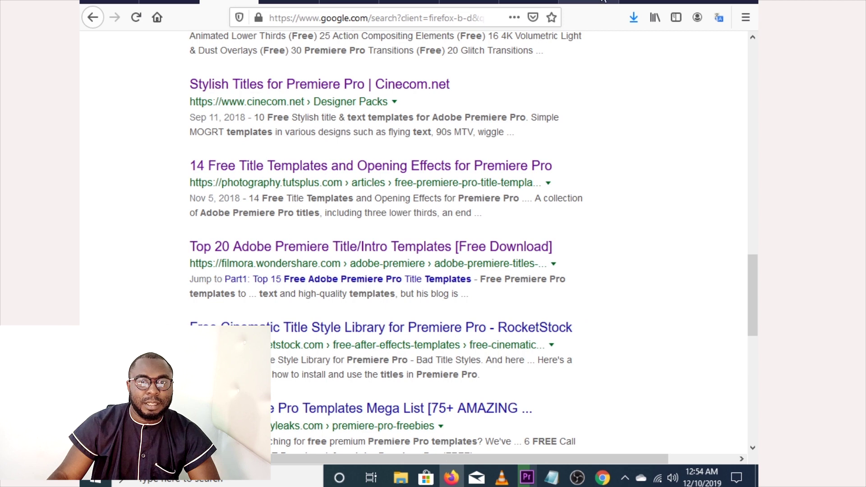
click(605, 1)
click(628, 1)
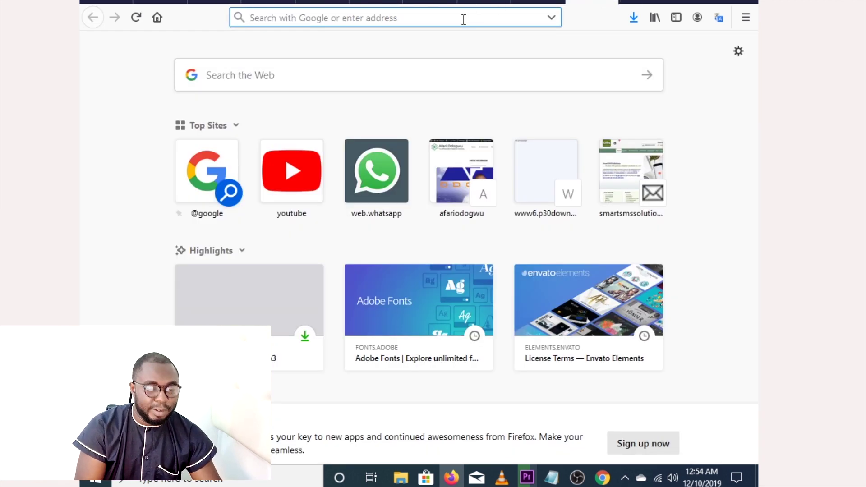
text(www.)
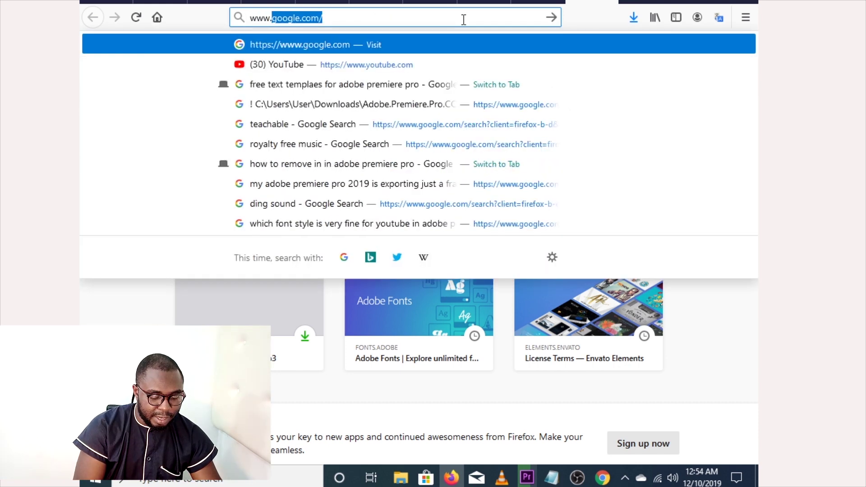
text(saint)
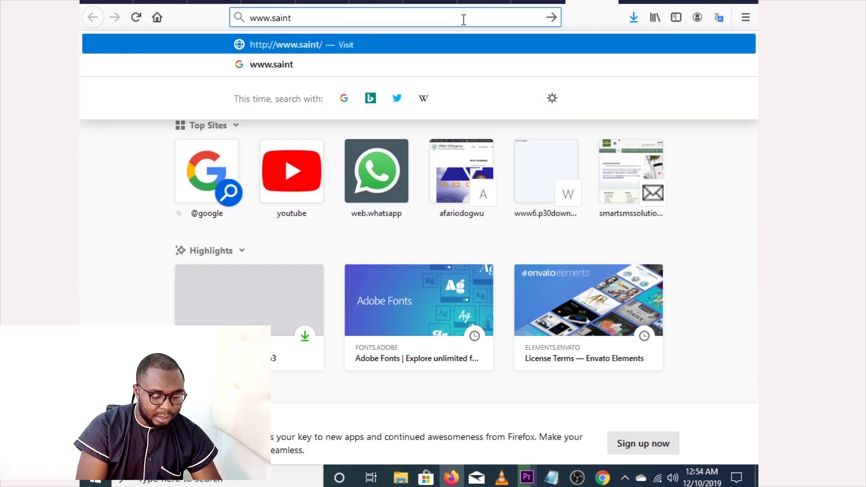
text(pa)
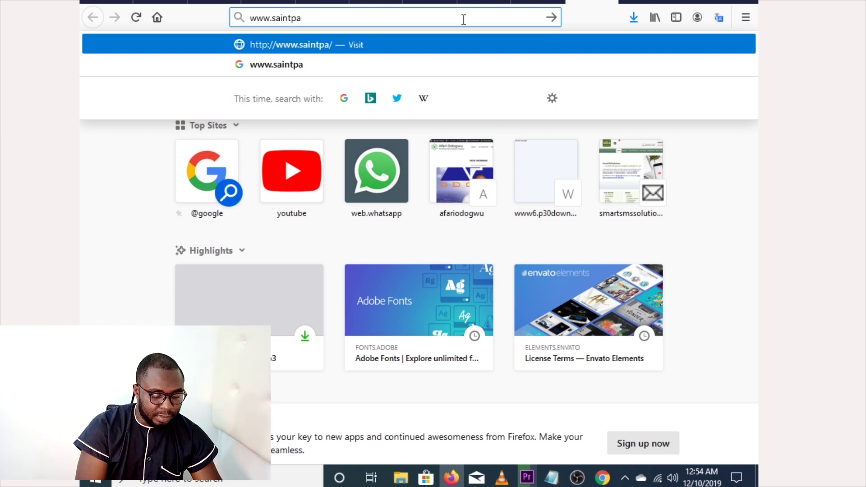
text(tric)
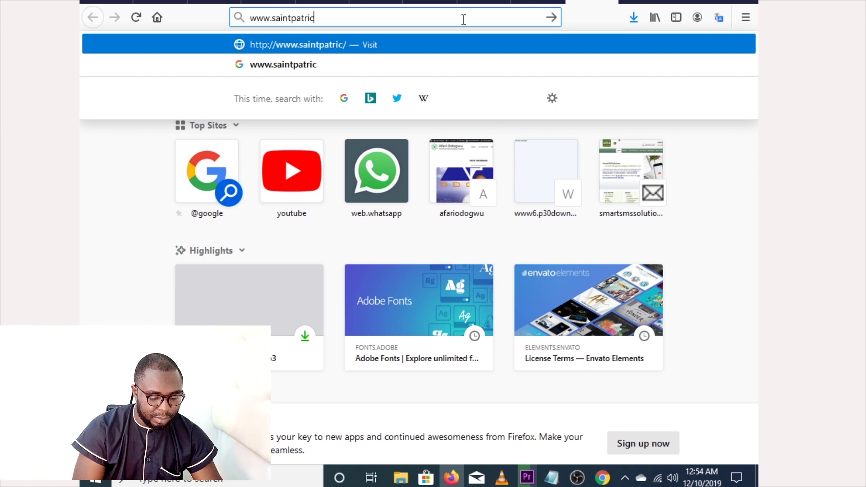
text(ksenuf)
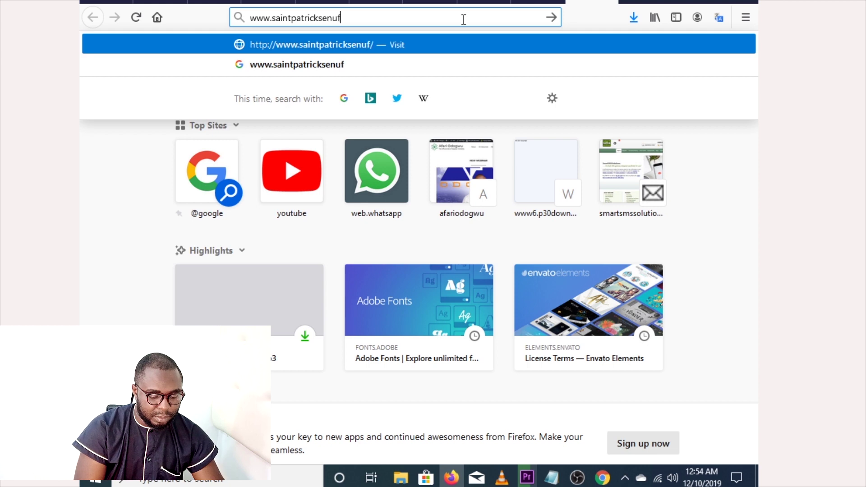
key(BackSpace)
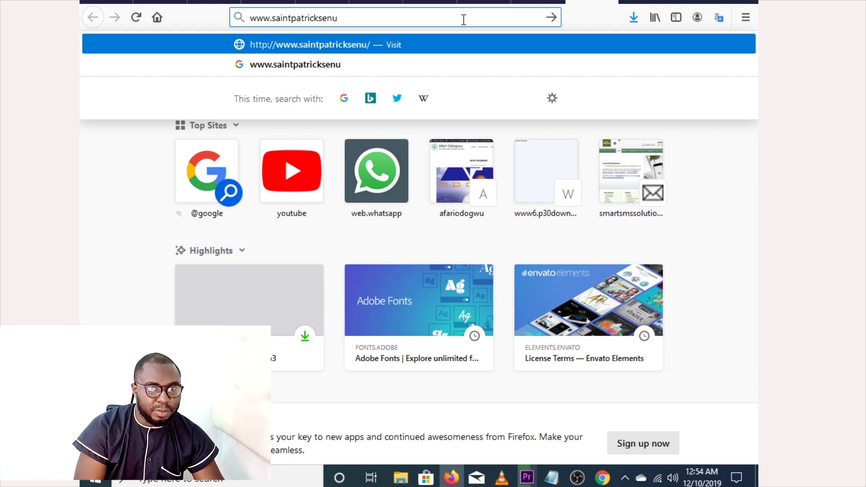
text(gu.com)
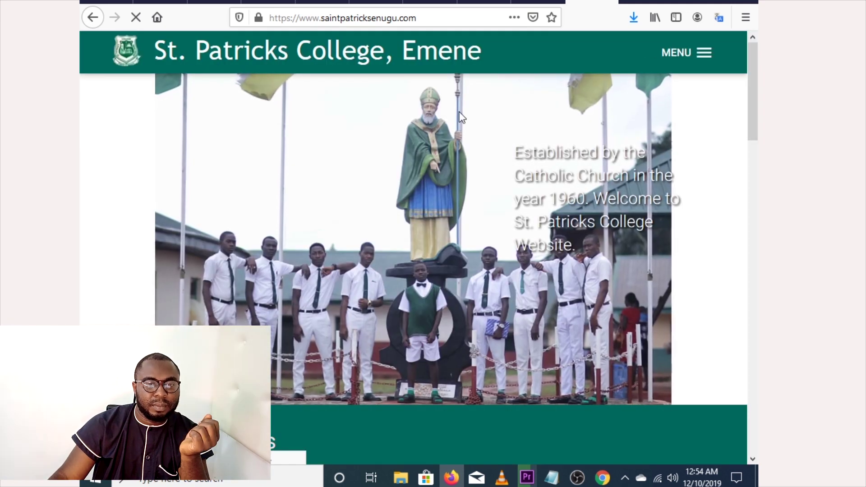
Step: Browse the college homepage, then go to the Student Portal through the MENU
scroll(497, 115, down, 7)
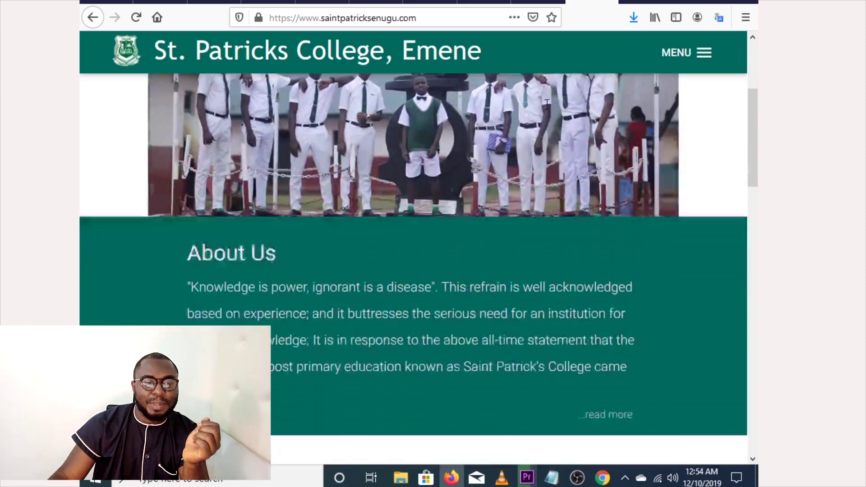
scroll(546, 107, down, 10)
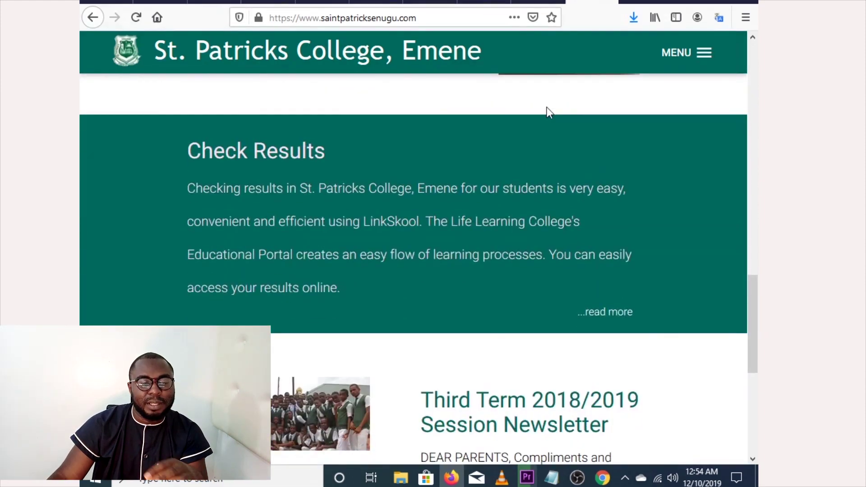
scroll(547, 110, up, 15)
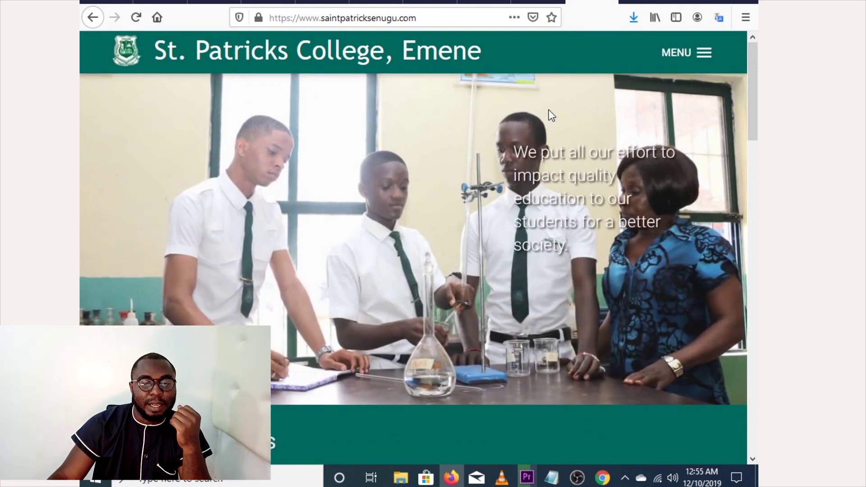
scroll(550, 111, down, 1)
scroll(548, 110, down, 5)
scroll(549, 114, up, 6)
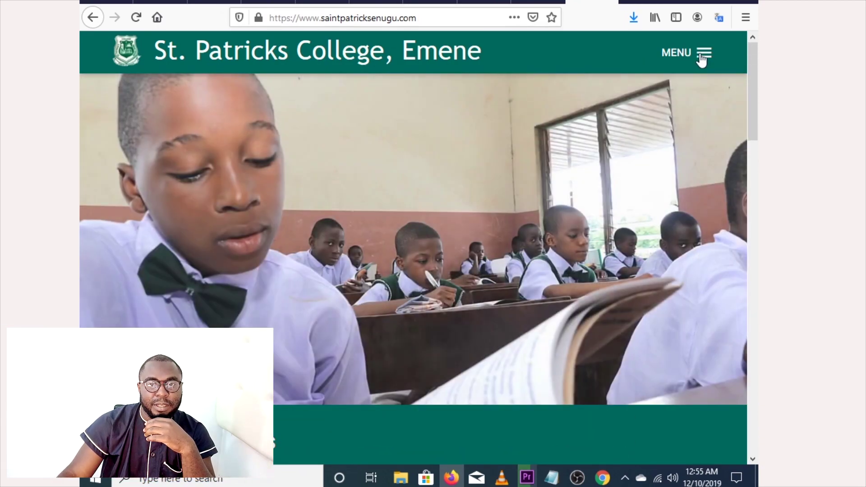
click(702, 57)
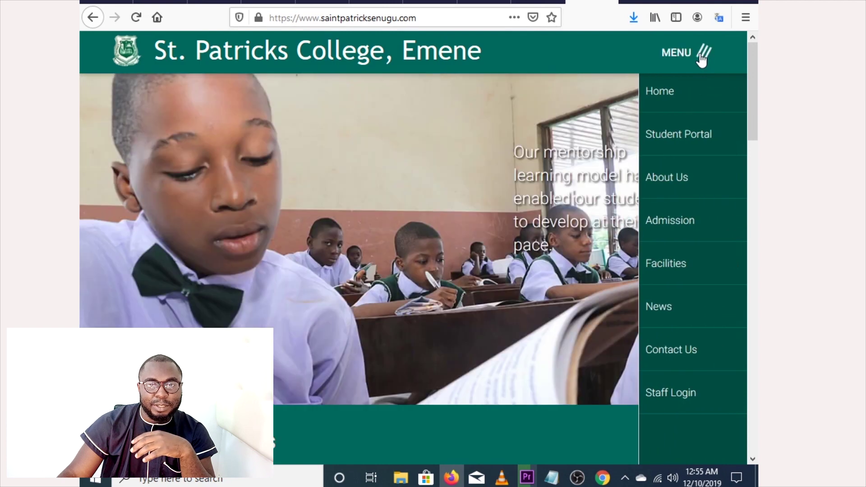
click(701, 57)
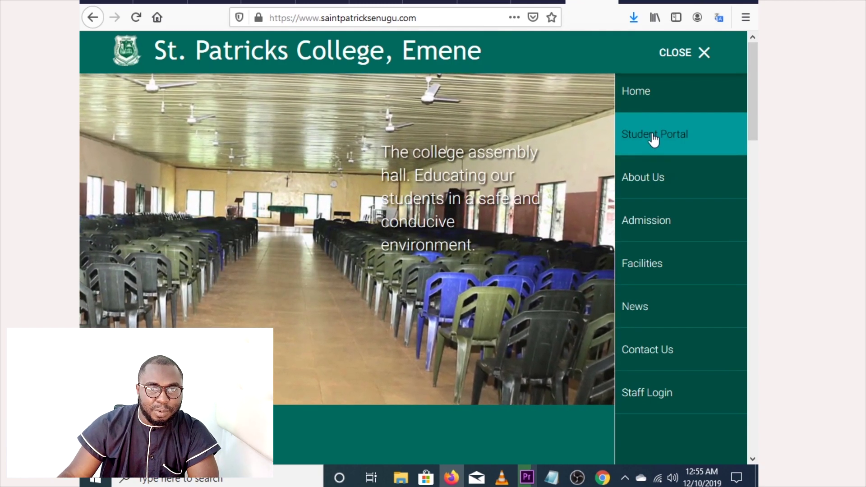
click(654, 140)
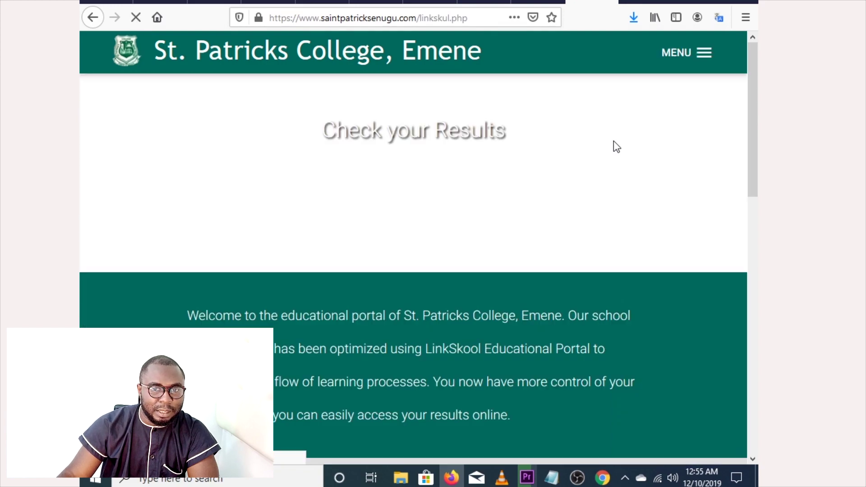
Step: Scroll through the Student Portal page to review the login steps and Result Portal form
scroll(383, 185, down, 8)
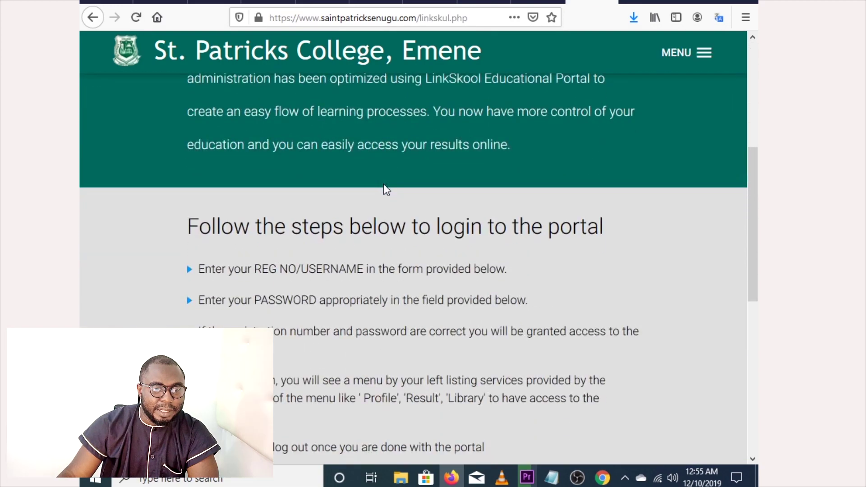
scroll(384, 185, down, 5)
scroll(382, 187, up, 2)
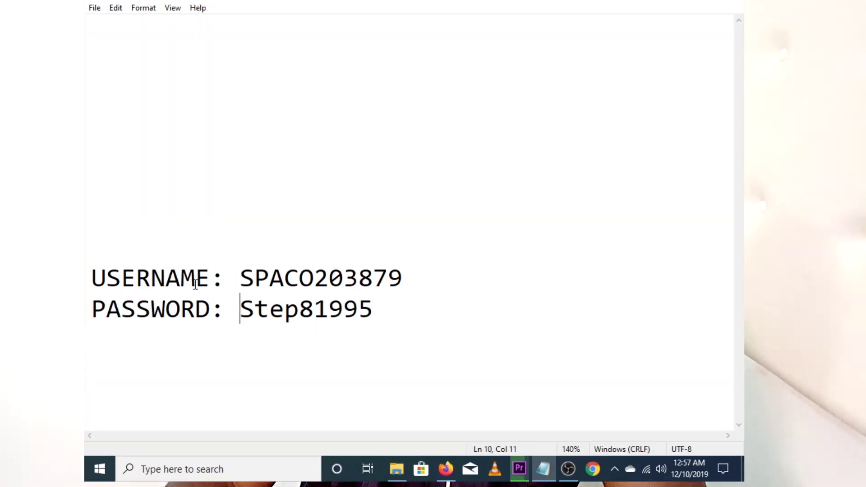
Step: Select the complete saved username in the Notepad login notes, then return to the login page
drag(239, 278, 408, 282)
key(ctrl+c)
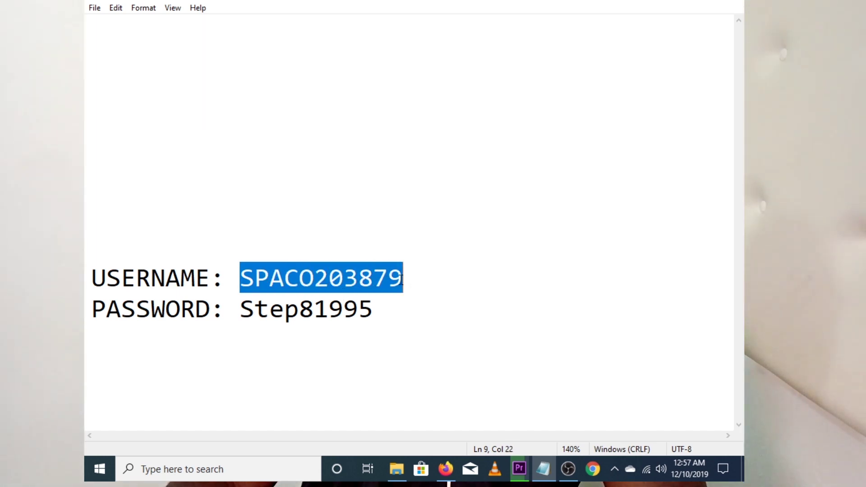
drag(242, 310, 400, 313)
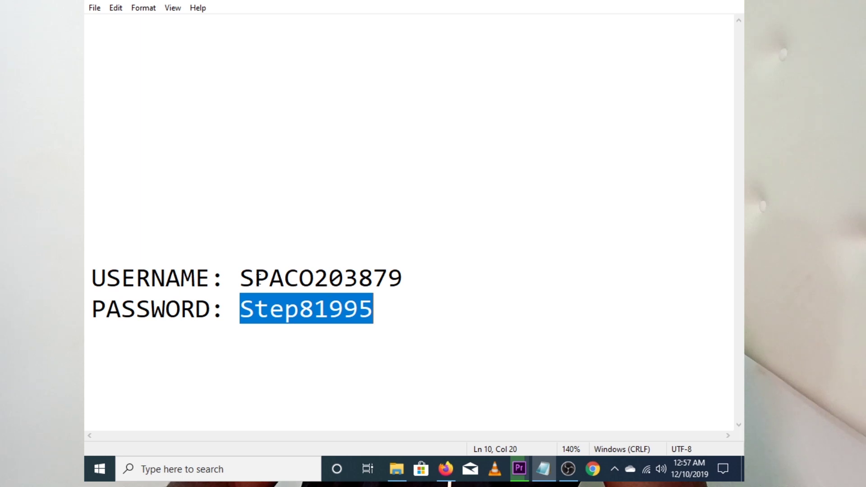
click(247, 278)
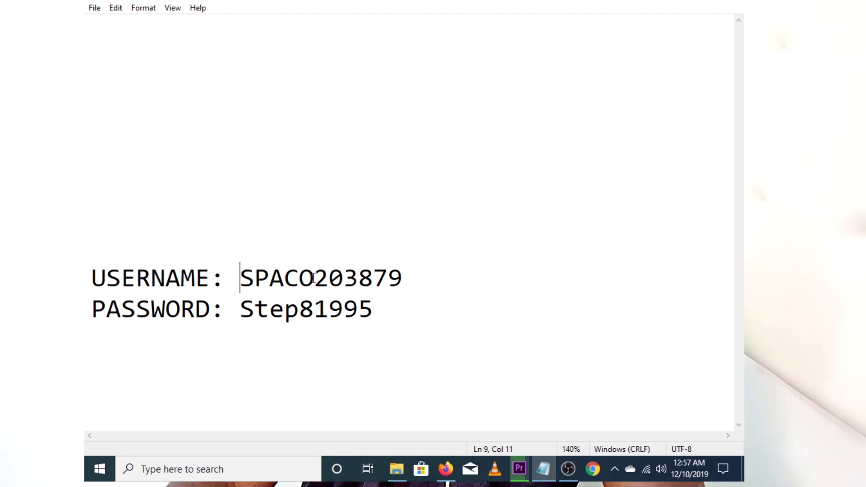
click(314, 278)
key(shift+Left)
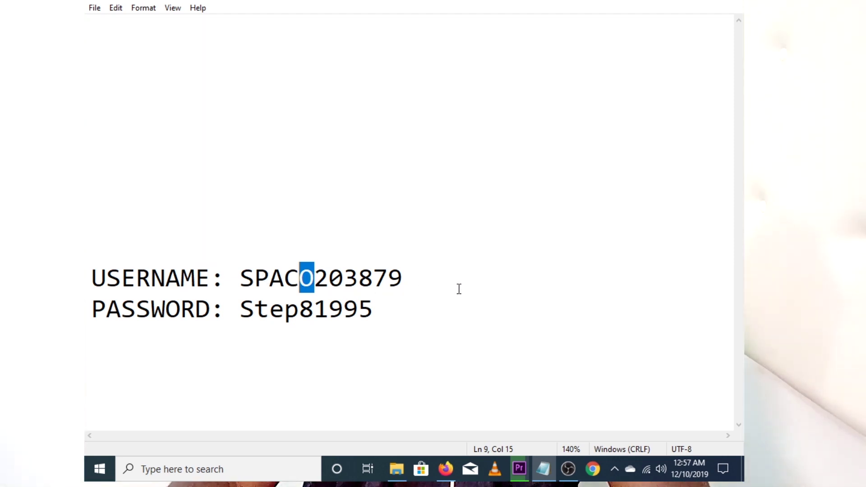
click(245, 310)
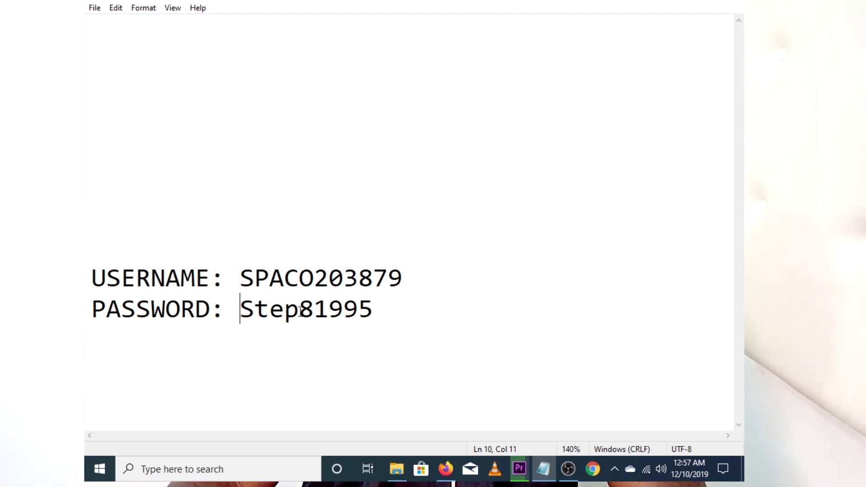
click(242, 277)
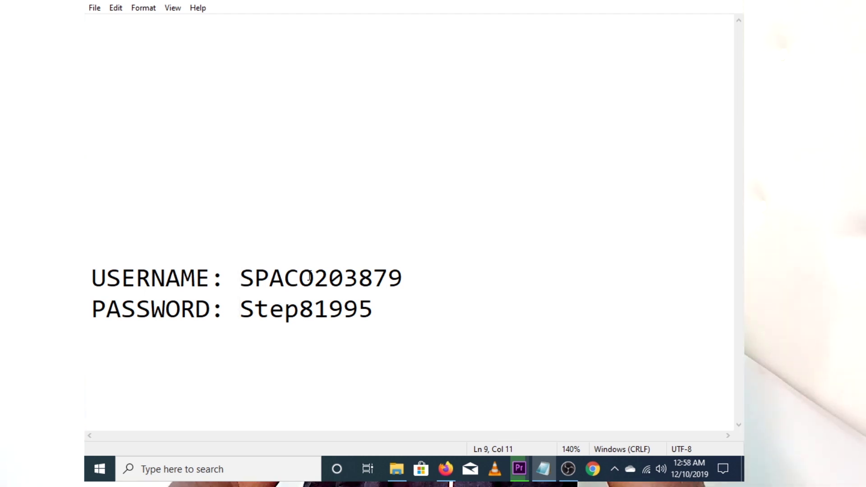
drag(315, 277, 306, 277)
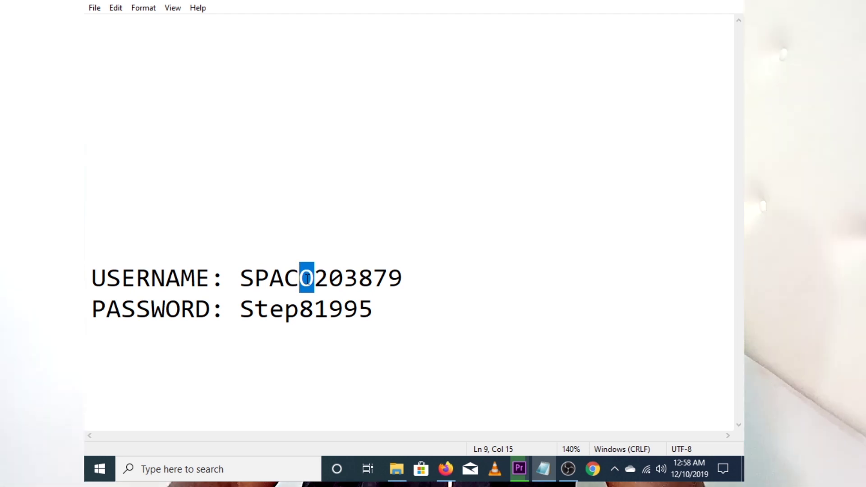
click(411, 274)
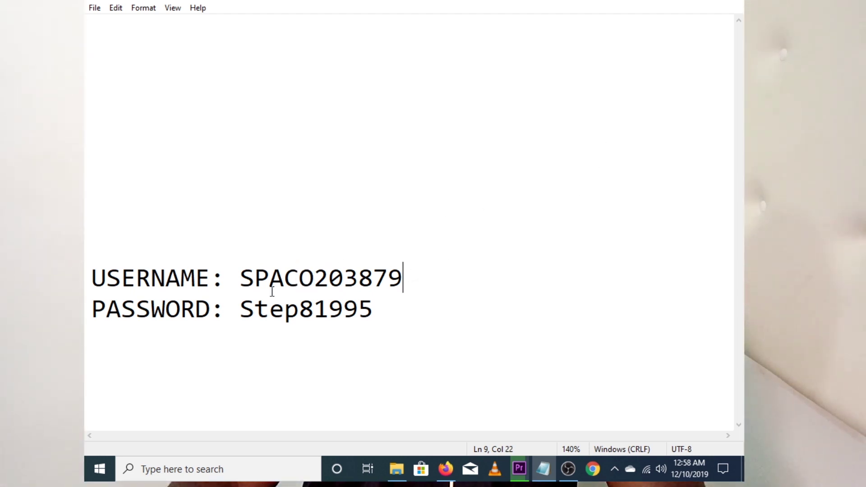
drag(243, 275, 405, 273)
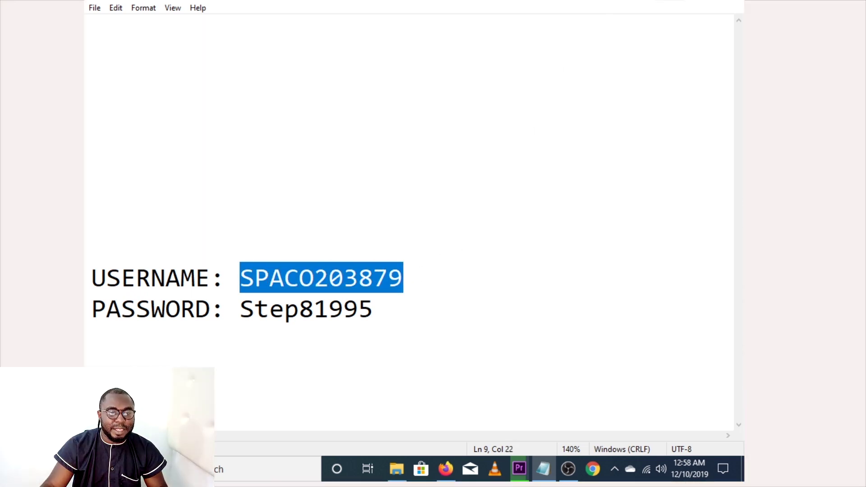
key(alt+Tab)
Step: Paste the saved username into the Result Portal's Username field
click(388, 232)
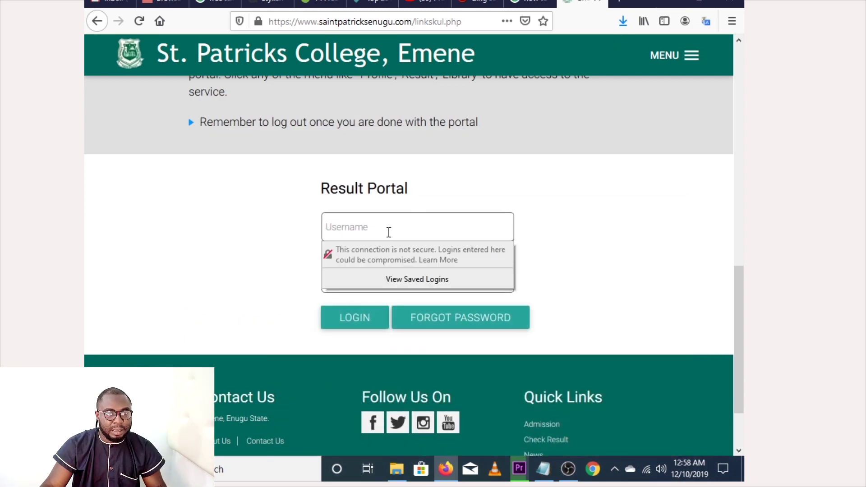
key(ctrl+v)
click(294, 282)
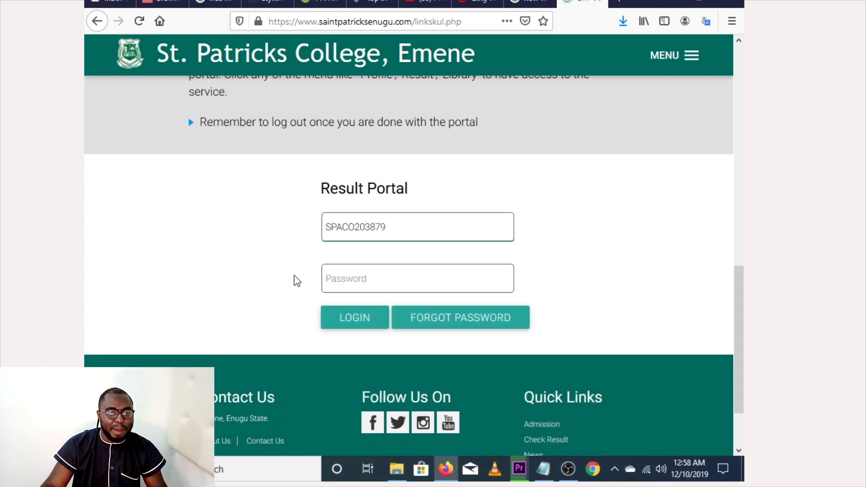
Step: Enter the student's password and log in, continuing past the Security Warning
click(354, 272)
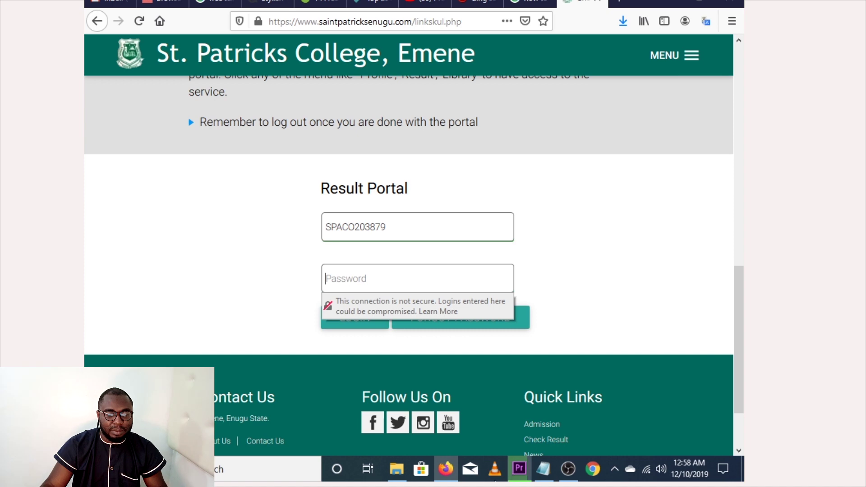
click(544, 472)
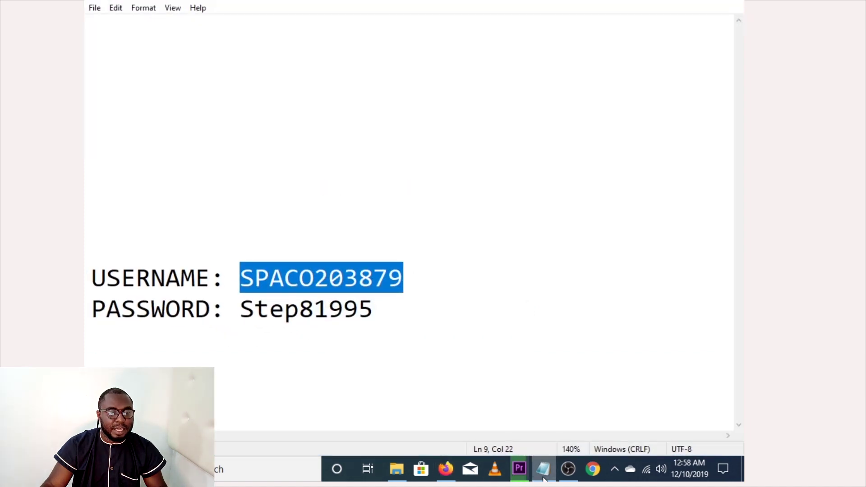
click(544, 472)
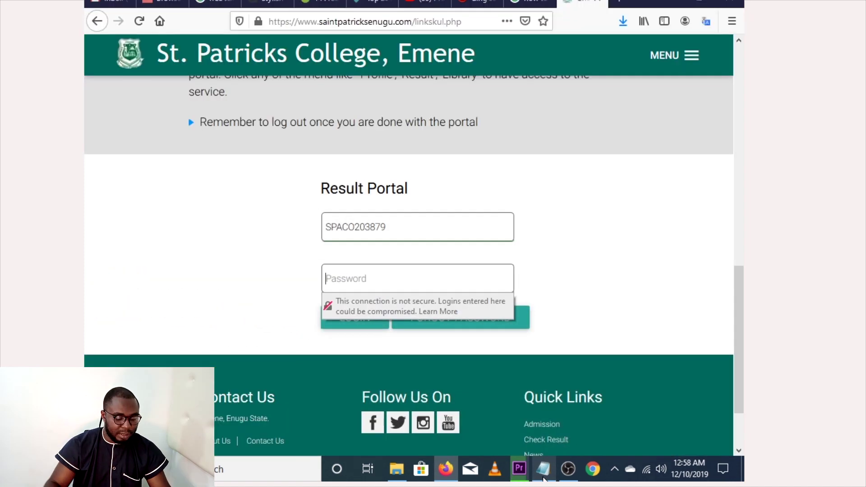
text(1)
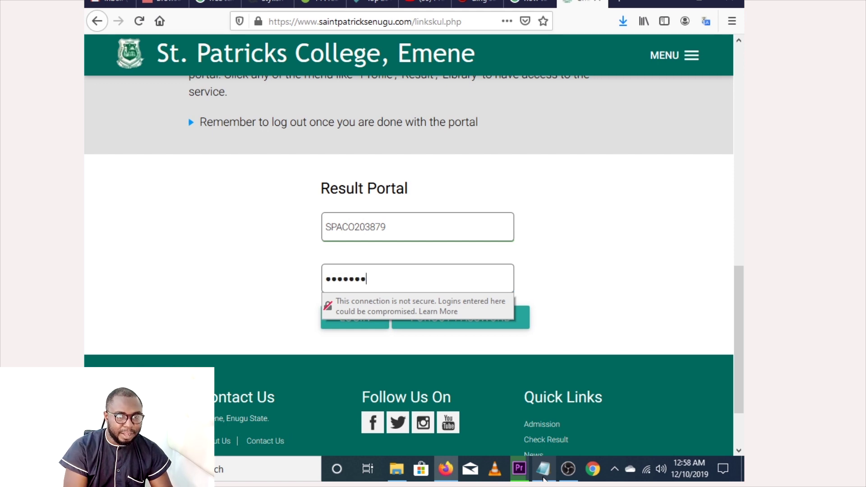
text(1)
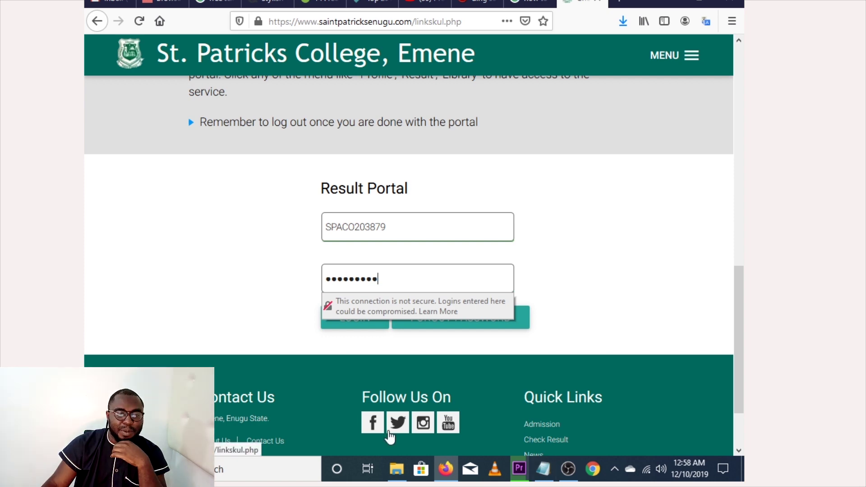
click(617, 320)
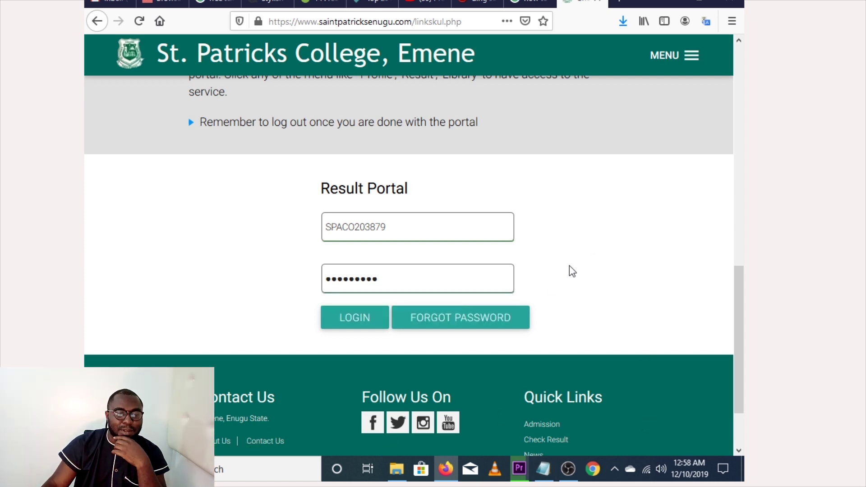
click(369, 319)
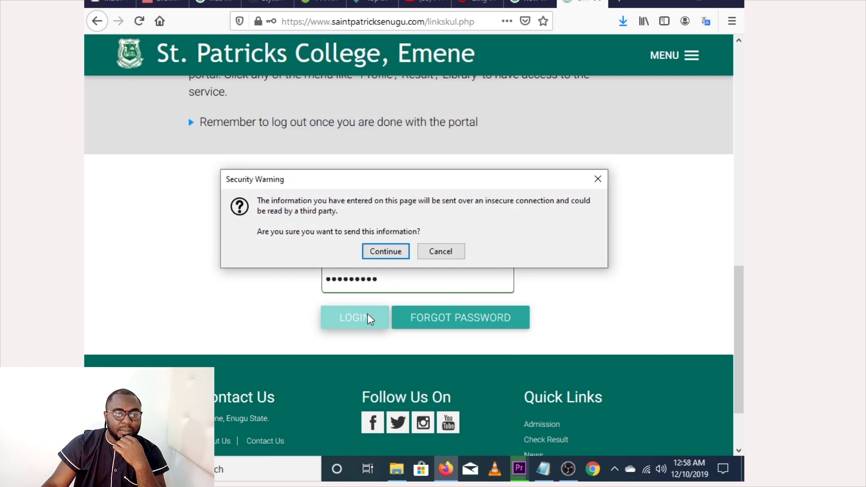
click(377, 255)
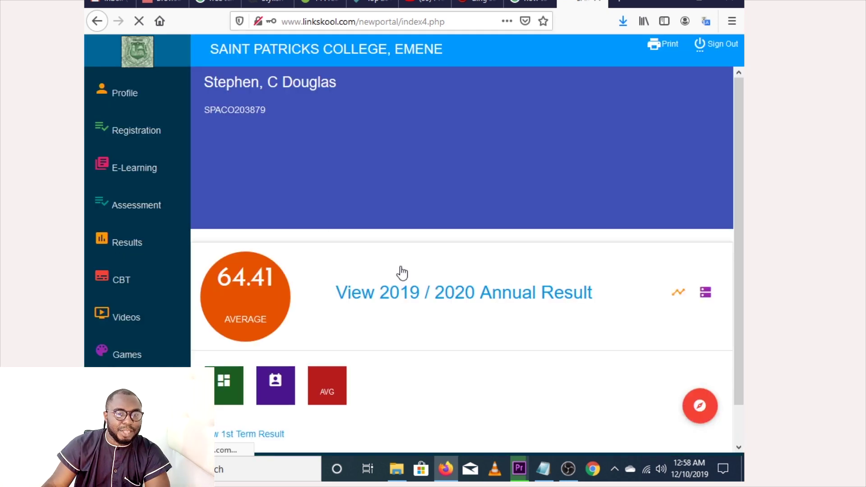
Step: Scroll the dashboard to review the 64.41 average and 2019/2020 result cards
scroll(402, 272, down, 1)
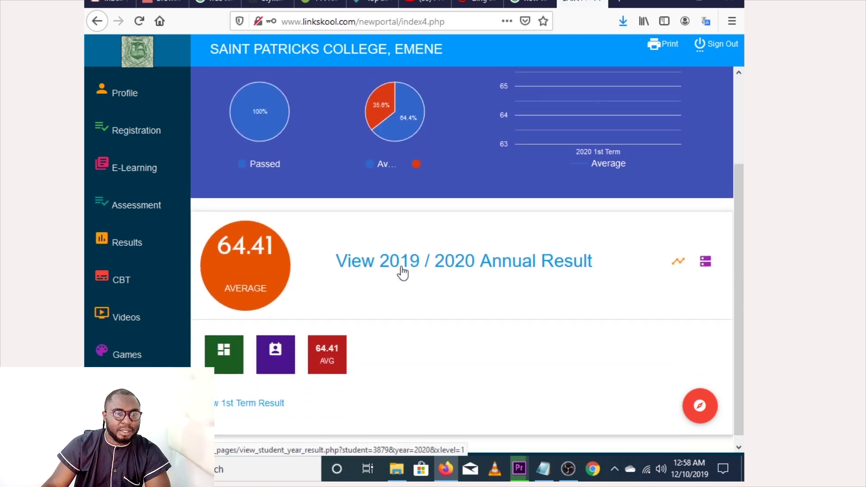
scroll(487, 262, down, 3)
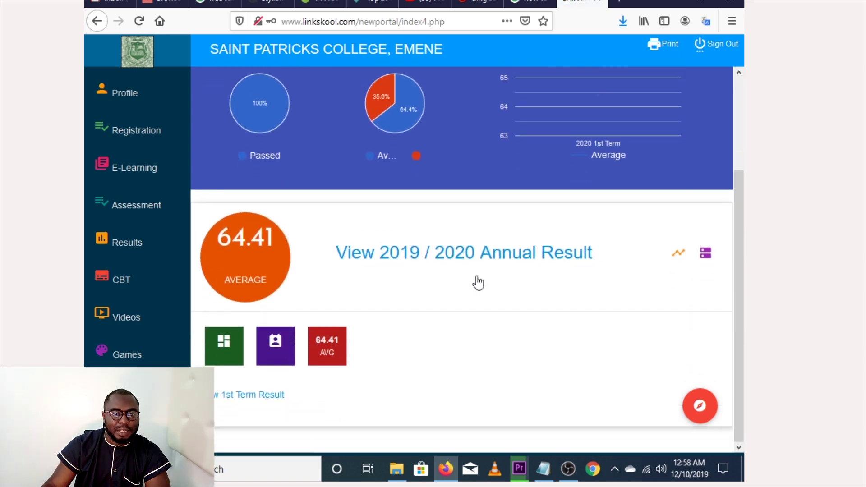
scroll(478, 282, up, 3)
scroll(477, 283, down, 3)
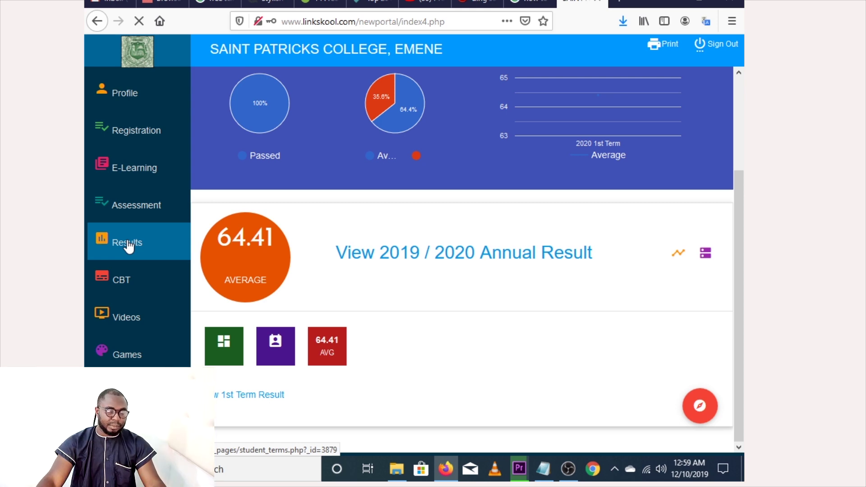
Step: Open Results and view the 1st Term 2019/2020 report card
click(129, 246)
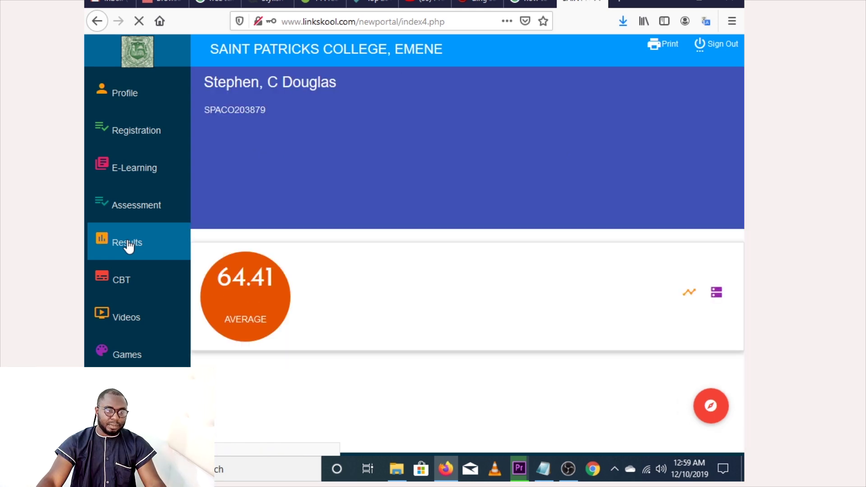
scroll(380, 242, down, 1)
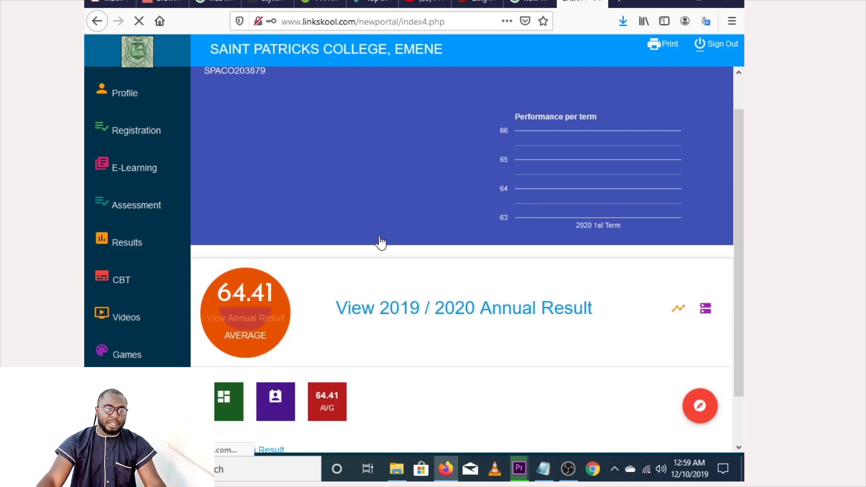
scroll(381, 242, down, 2)
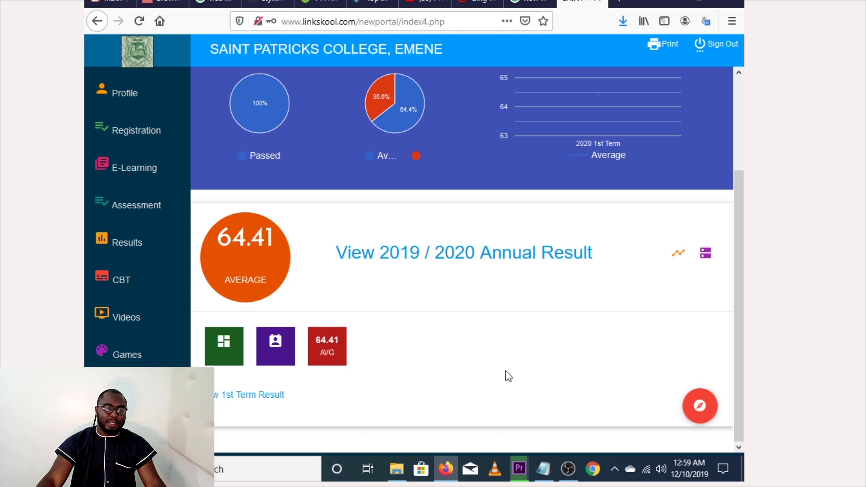
click(276, 356)
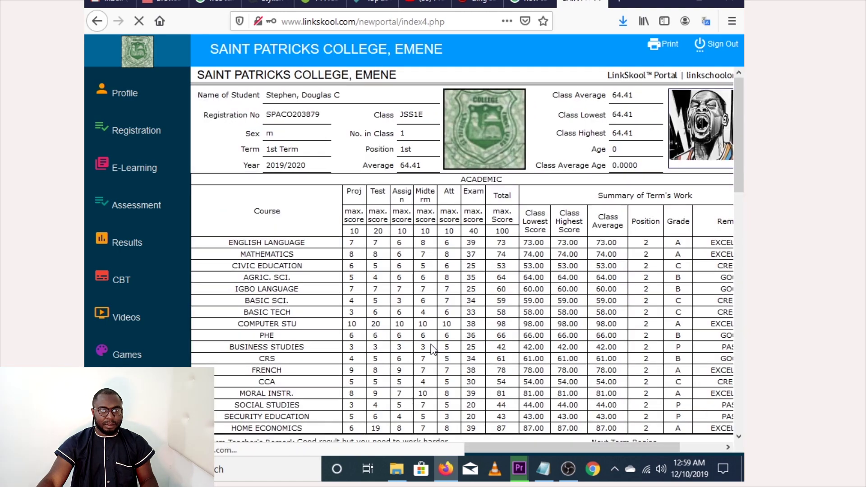
scroll(433, 349, down, 1)
scroll(433, 350, down, 2)
scroll(433, 350, up, 2)
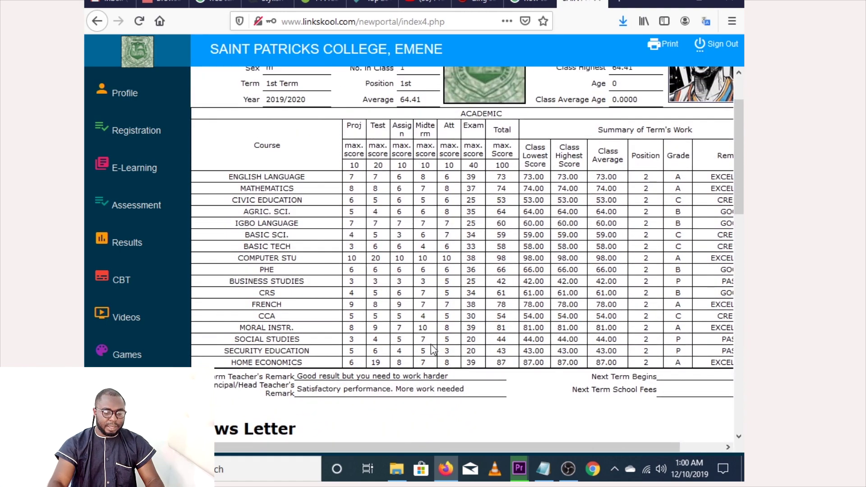
key(ctrl+minus)
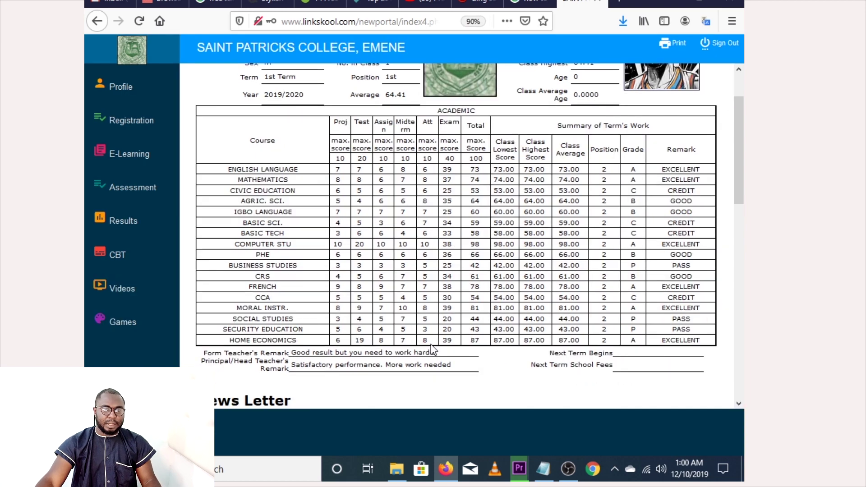
scroll(432, 348, up, 3)
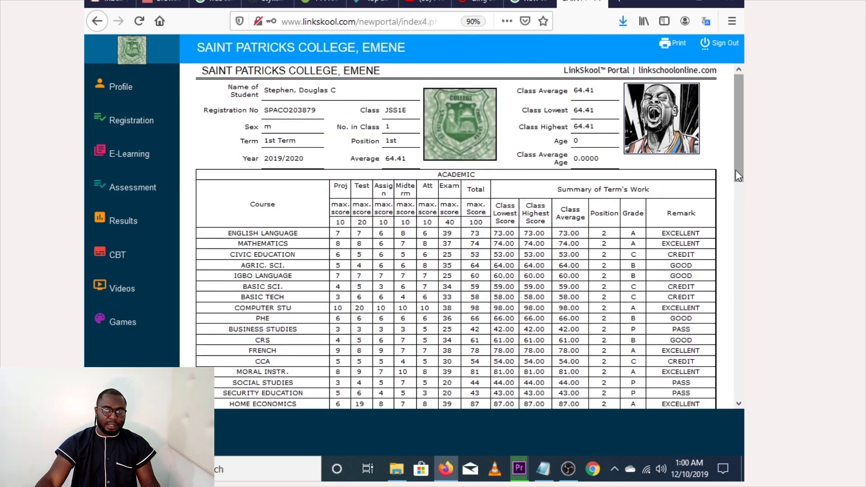
drag(742, 149, 743, 100)
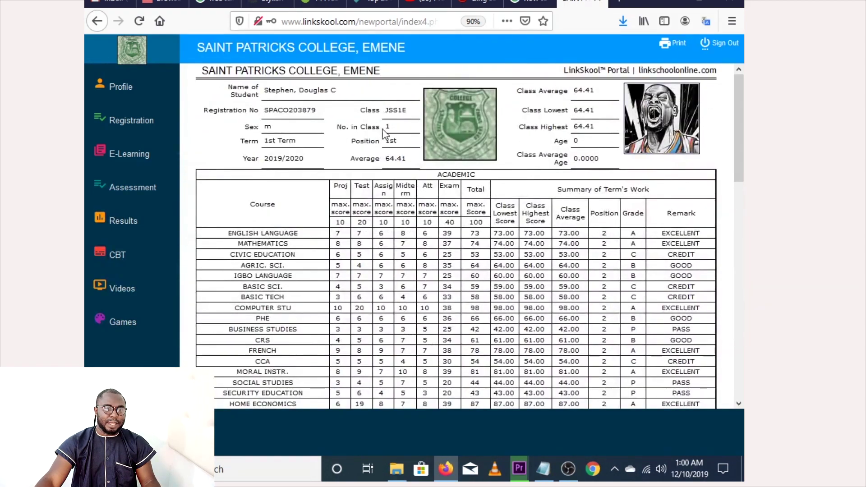
drag(338, 90, 260, 98)
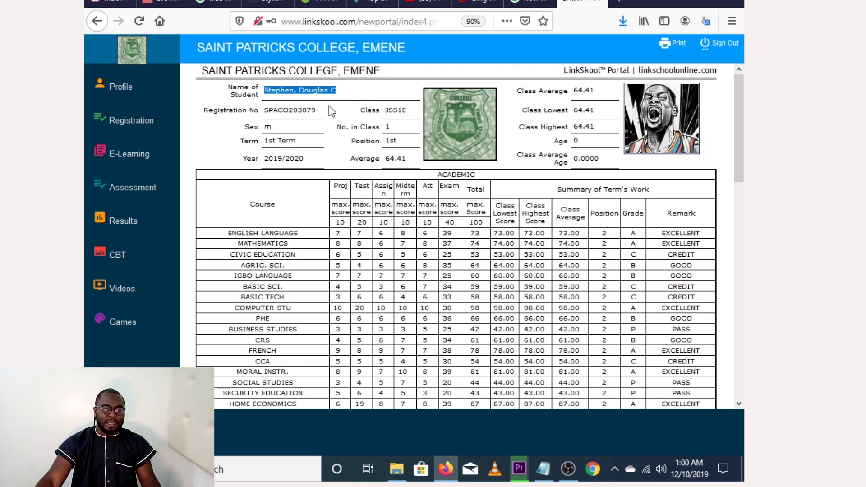
scroll(509, 260, down, 7)
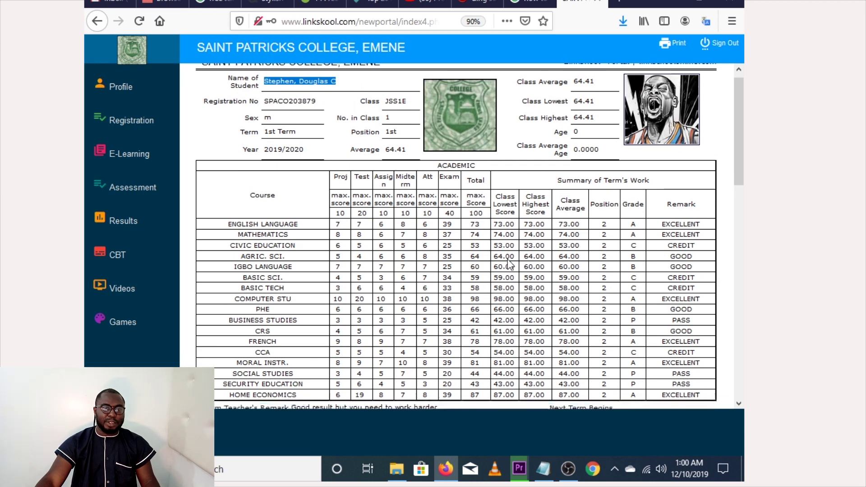
scroll(509, 260, down, 7)
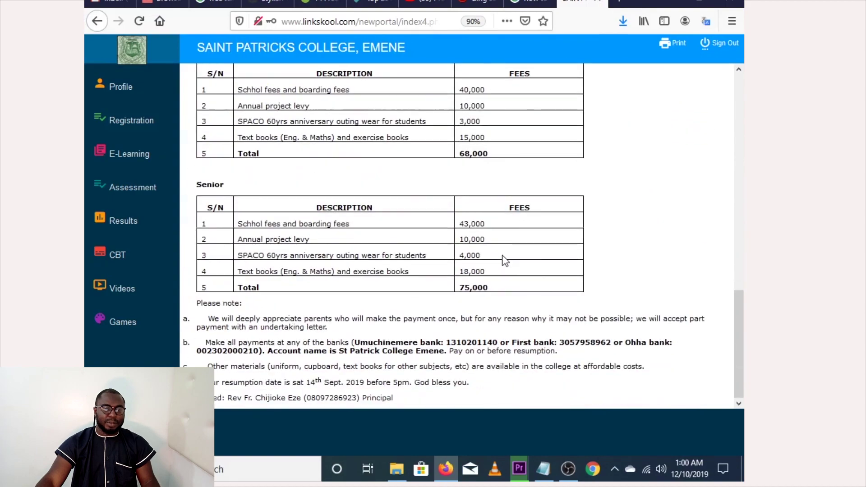
scroll(504, 260, up, 14)
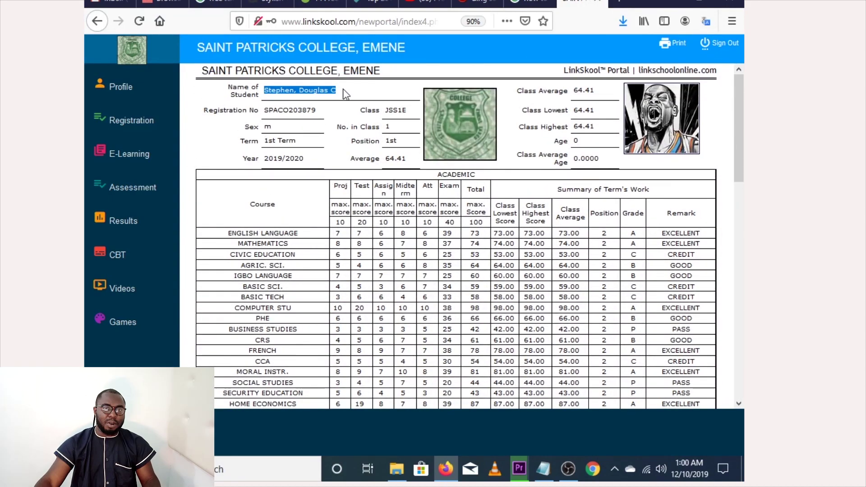
click(346, 94)
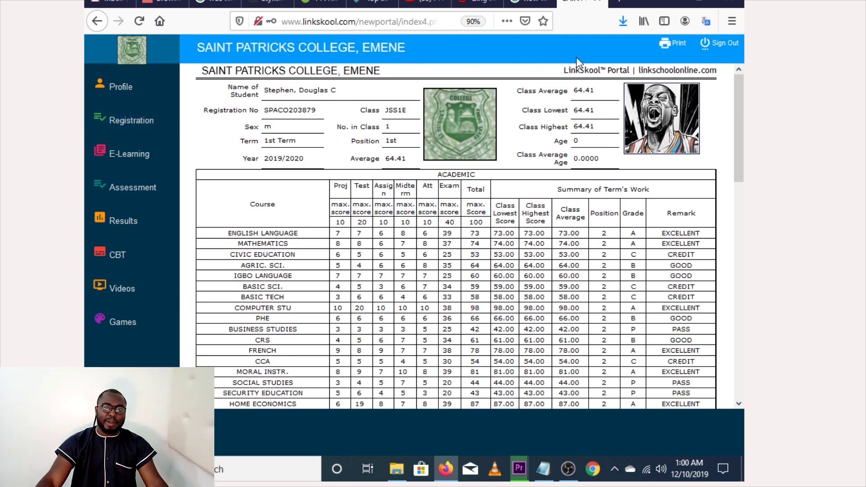
Step: Print the report card to the Microsoft Print to PDF printer
click(675, 42)
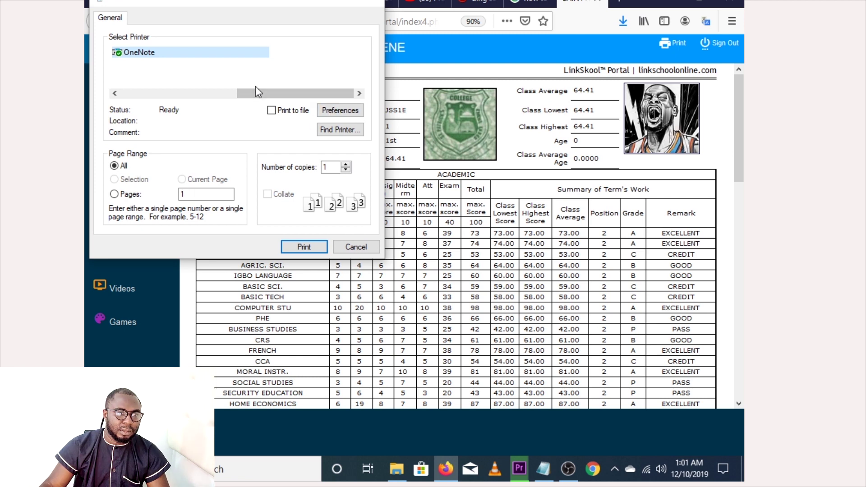
click(137, 94)
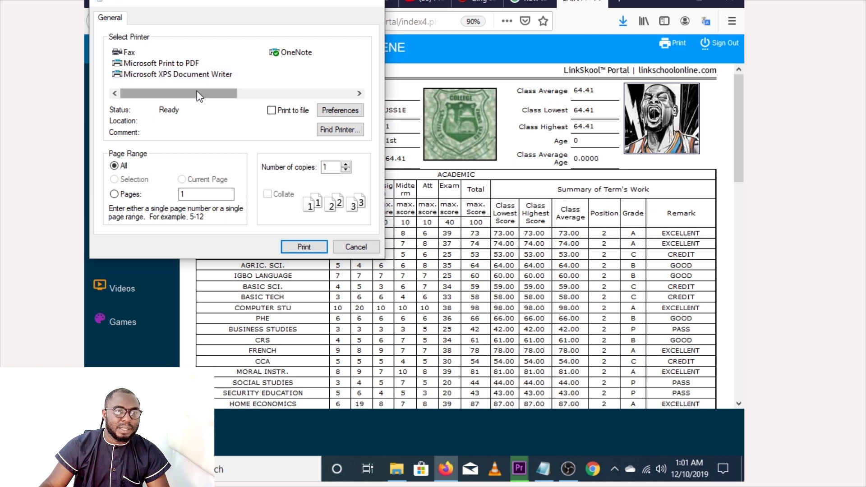
click(179, 64)
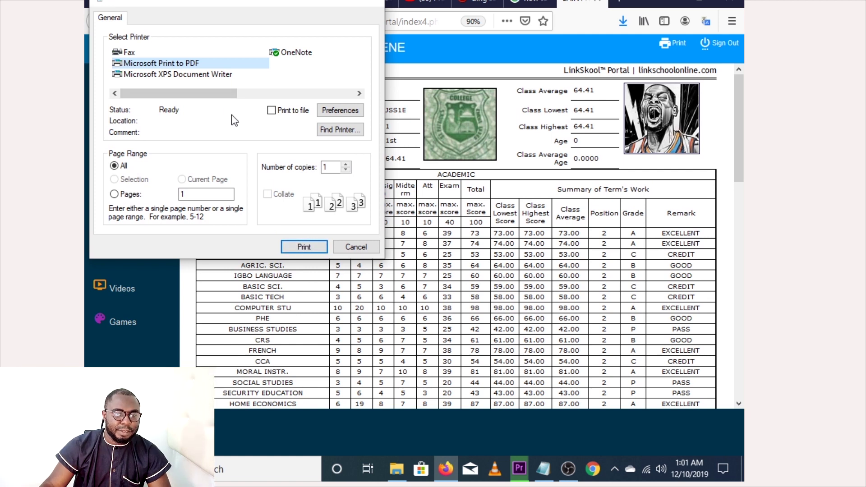
click(305, 249)
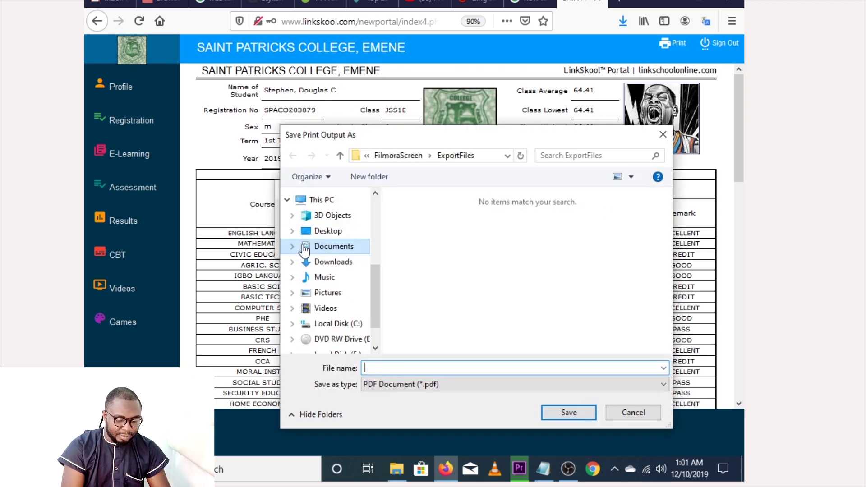
Step: Save the report card as a first-term result PDF, named with the student's name, in the Desktop's published folder
text(STEPHEN JS1 FIRST TERM RE)
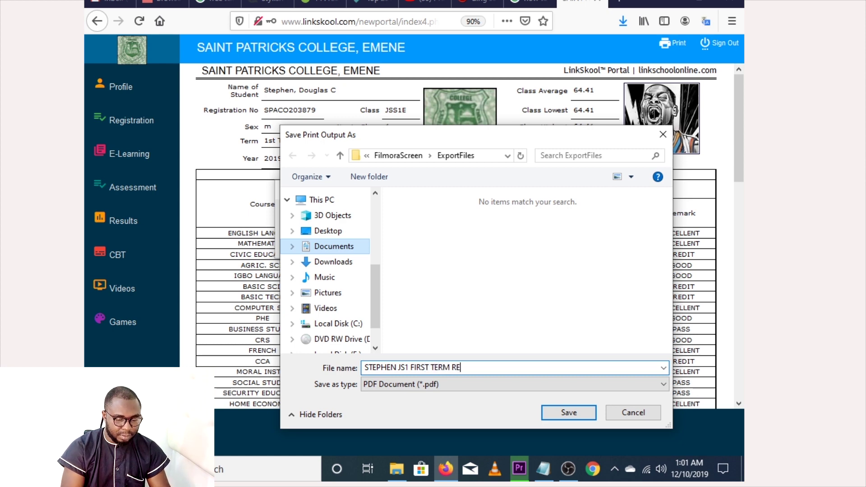
text(LT)
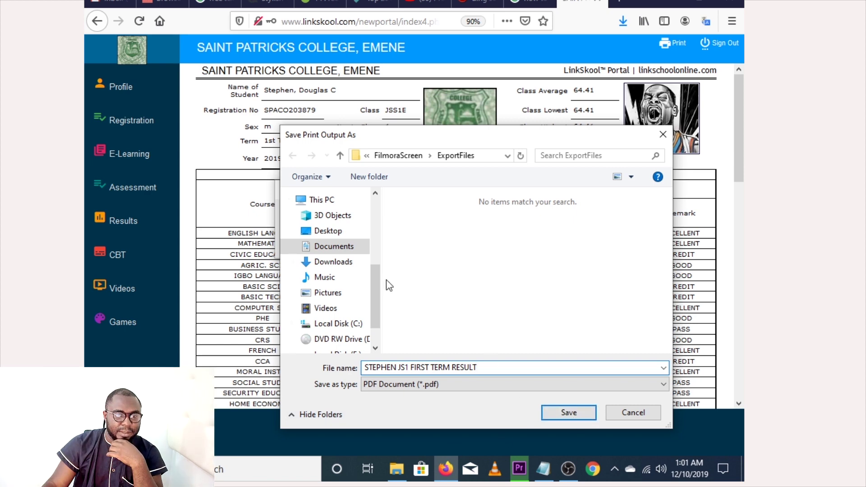
click(375, 221)
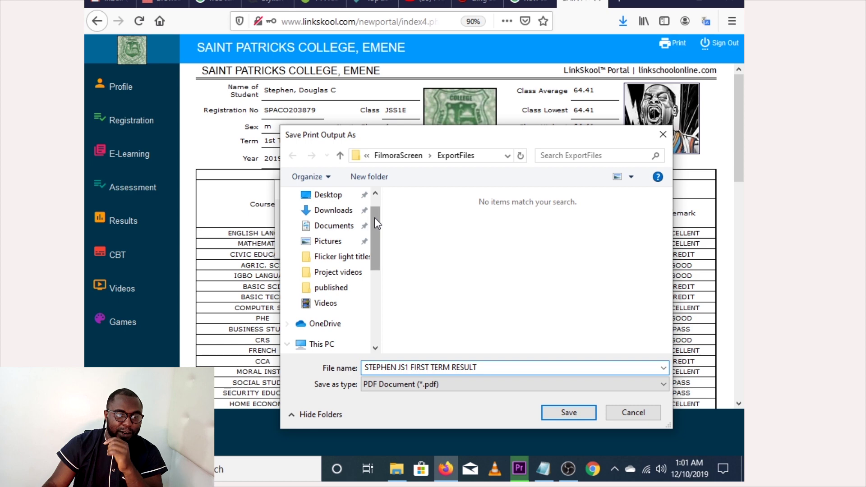
click(350, 287)
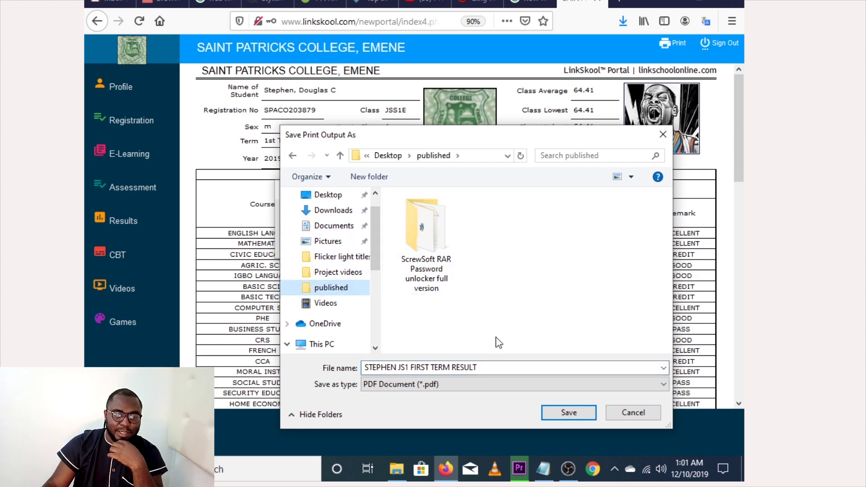
click(557, 417)
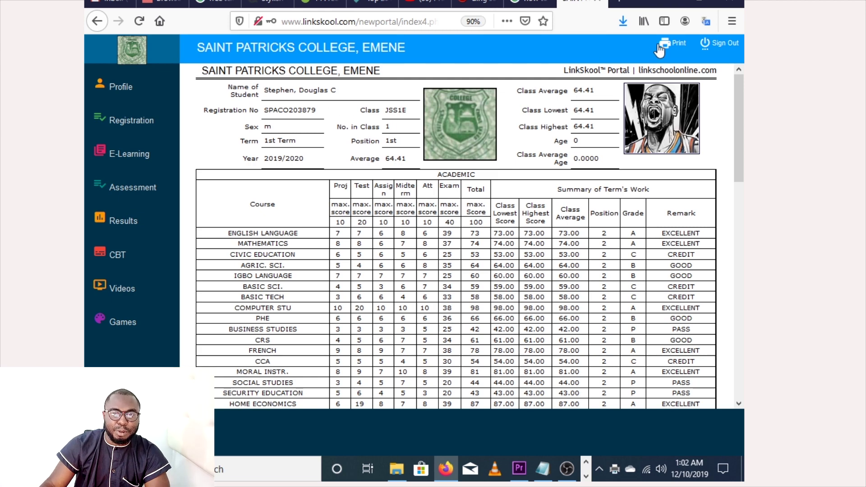
Step: Reopen the print options, close them without printing, and minimize Firefox
click(675, 43)
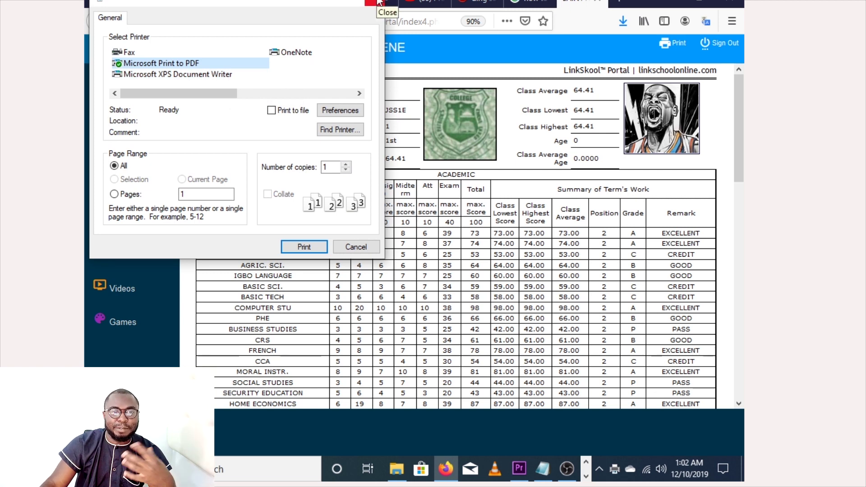
click(378, 1)
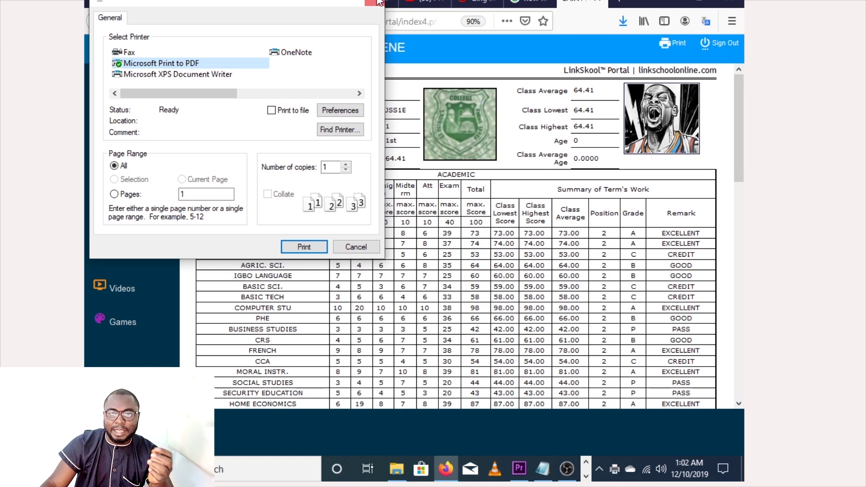
click(671, 3)
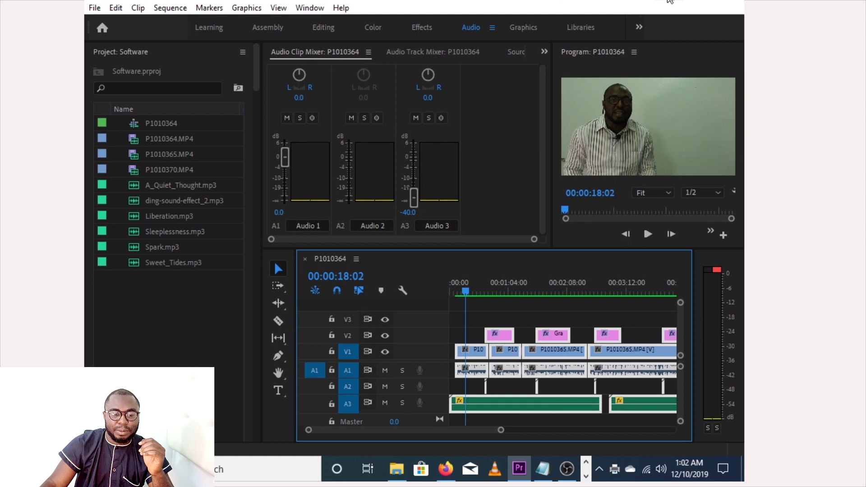
Step: Open File Explorer and browse to the Desktop's published folder
click(400, 473)
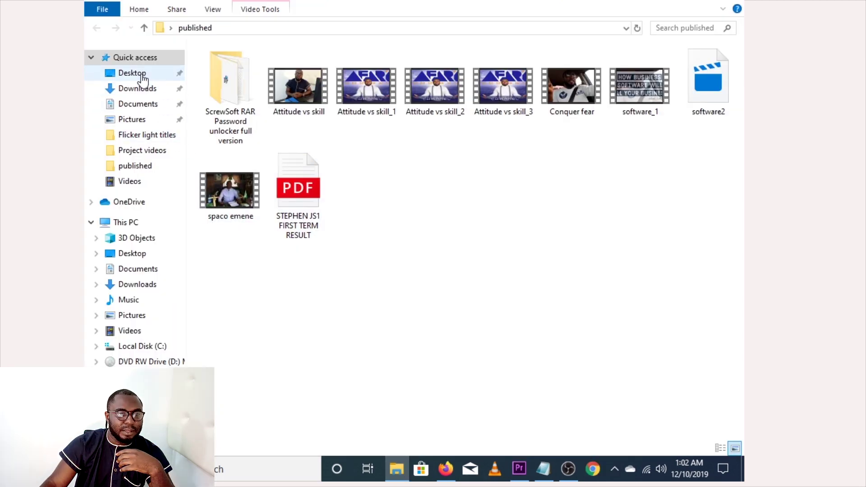
click(132, 74)
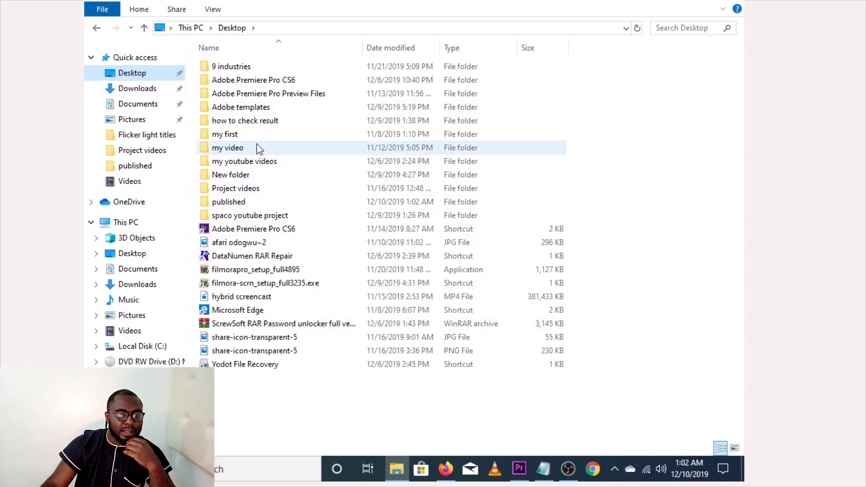
double_click(249, 204)
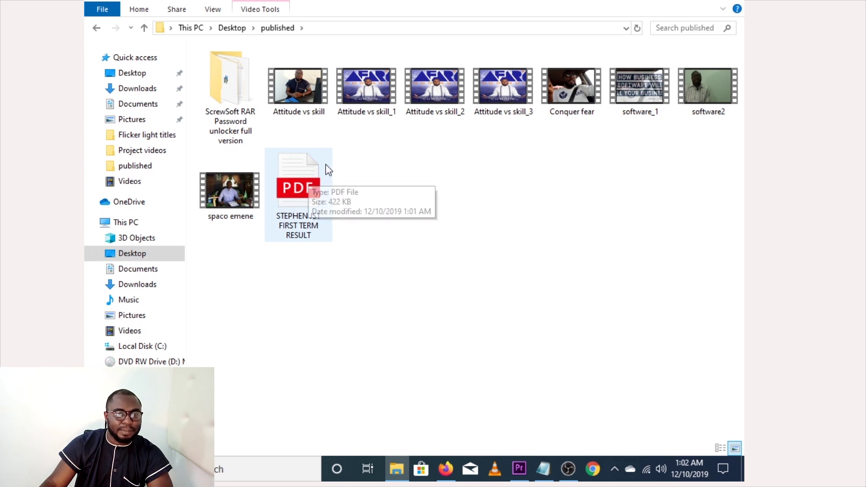
Step: Open the first-term result PDF in Google Chrome using Open with > Choose another app
drag(311, 137, 351, 257)
click(370, 231)
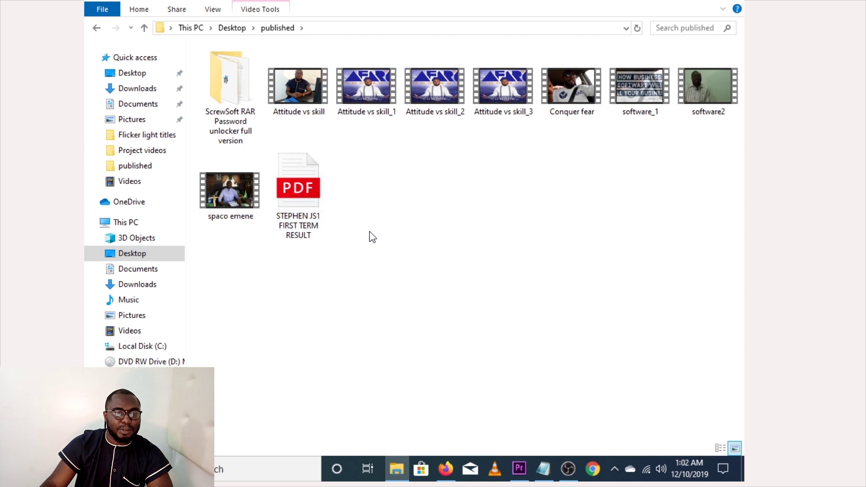
click(330, 208)
right_click(301, 194)
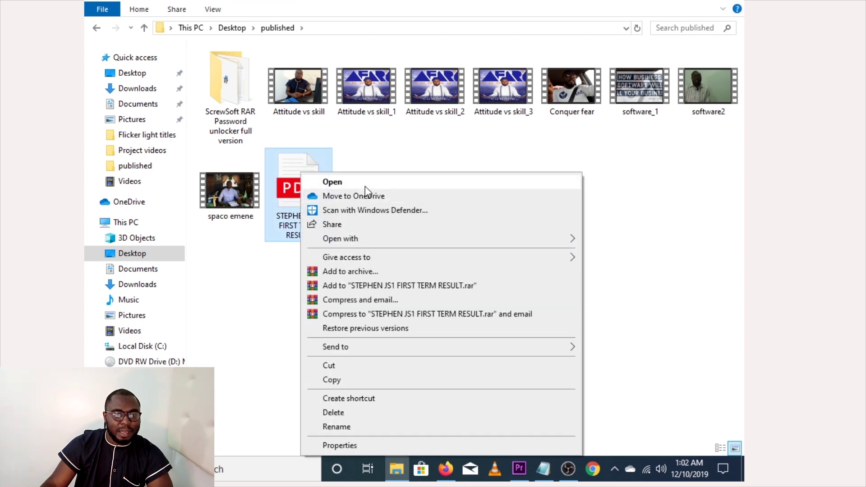
mouse_move(408, 245)
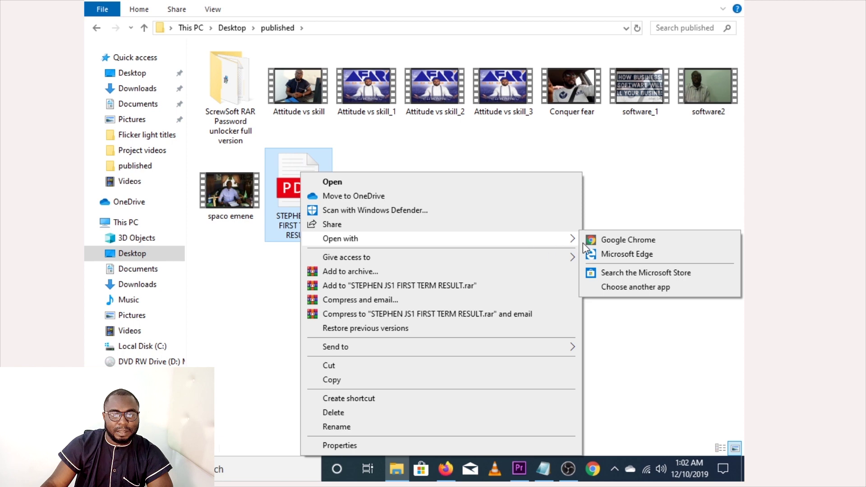
click(646, 288)
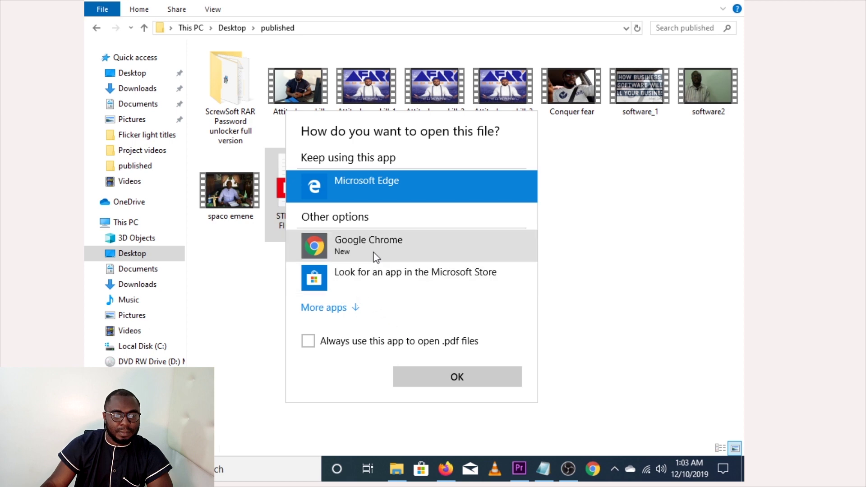
click(380, 242)
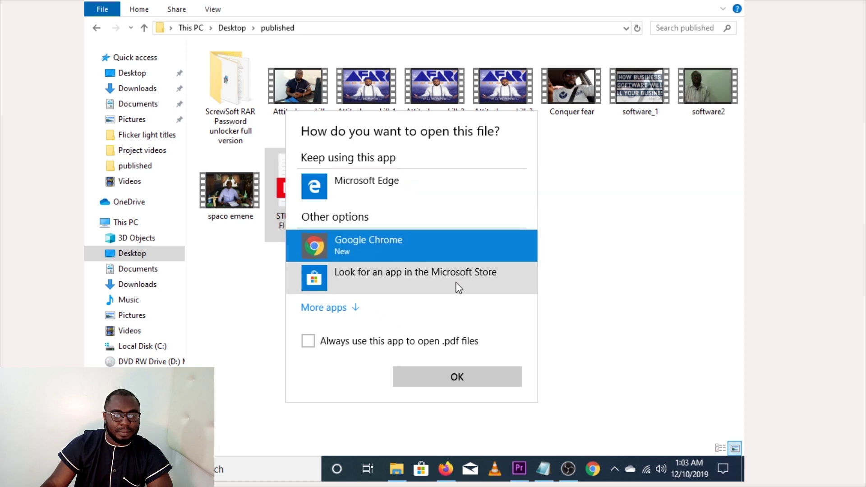
click(465, 383)
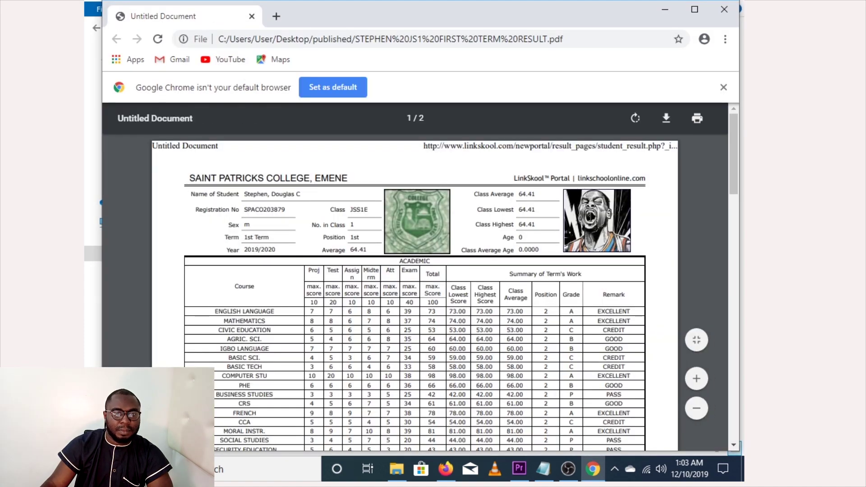
Step: Maximize Chrome and scroll through the report card and newsletter pages, ending at page 1's top
click(695, 10)
scroll(483, 246, down, 10)
scroll(483, 245, down, 5)
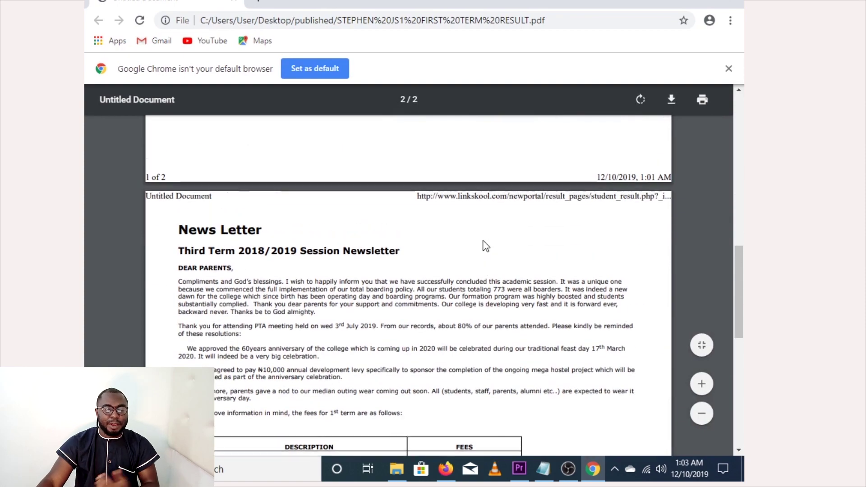
scroll(482, 241, up, 9)
scroll(478, 227, up, 4)
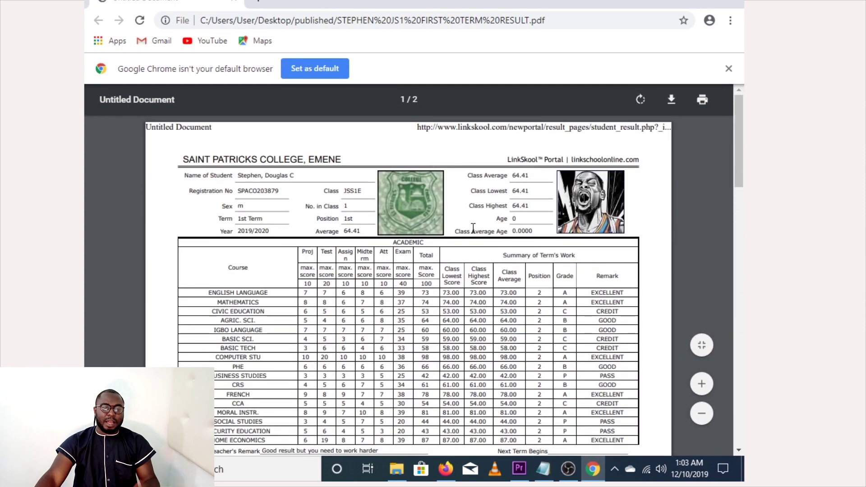
scroll(473, 228, down, 20)
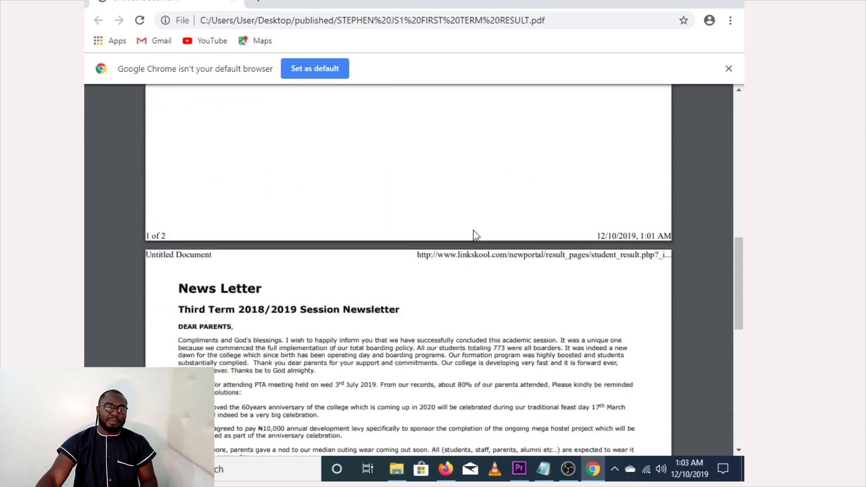
scroll(486, 229, up, 20)
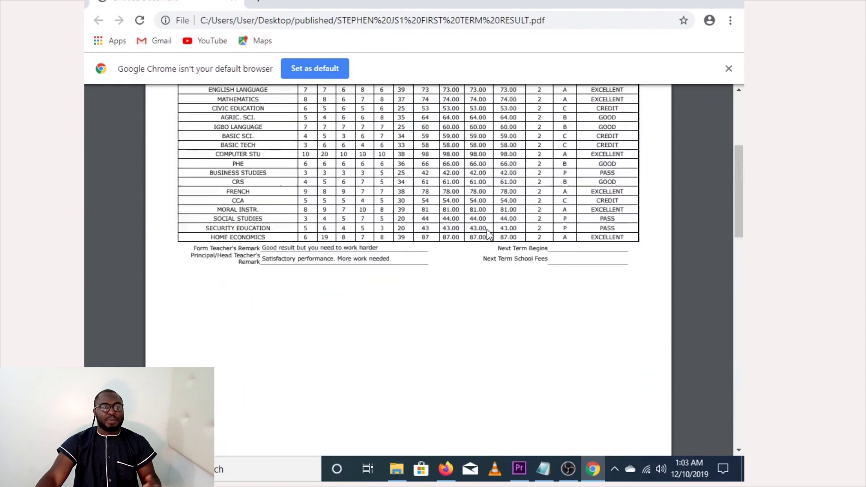